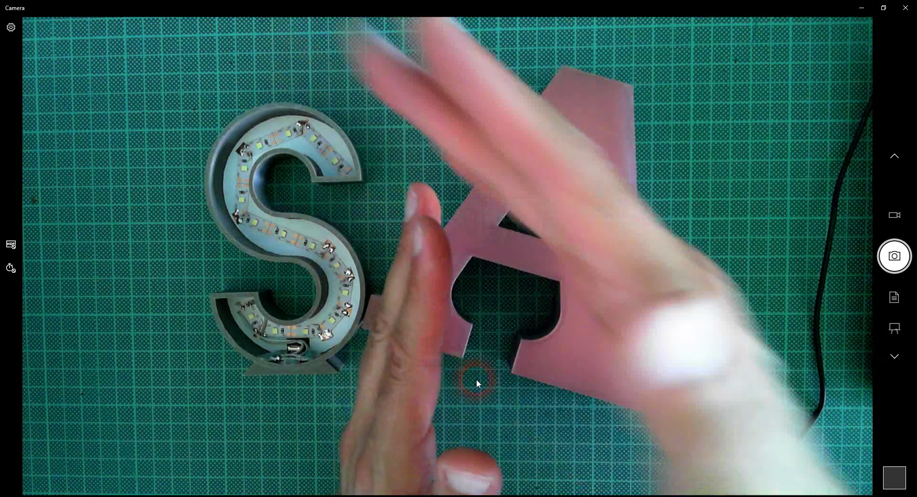
click(861, 8)
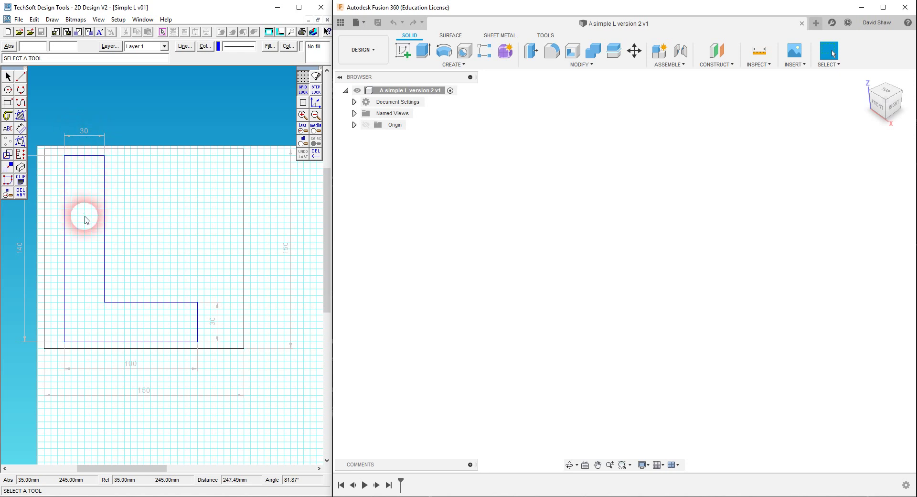
click(152, 496)
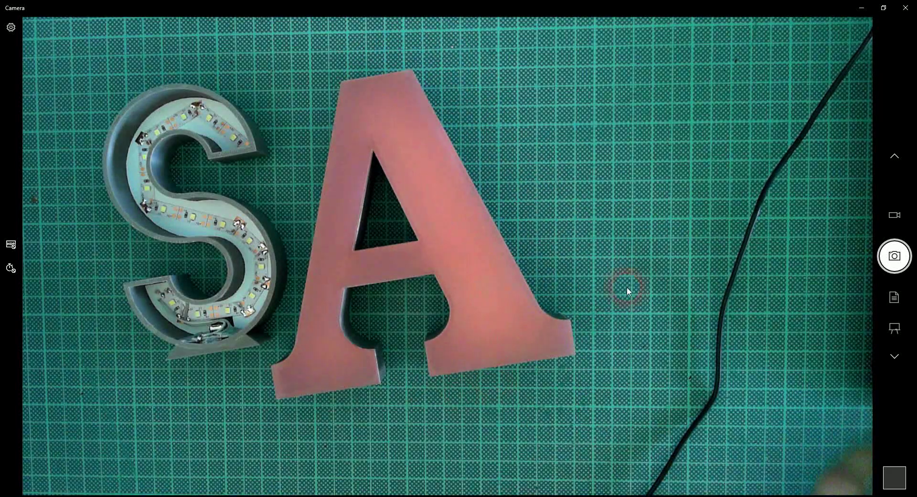
click(861, 8)
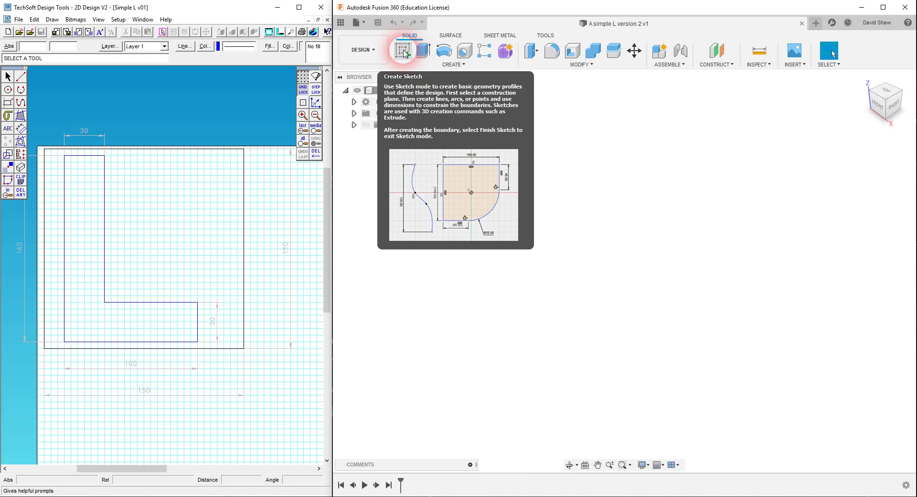
Step: Create a new sketch on the front (XZ) origin plane
click(403, 51)
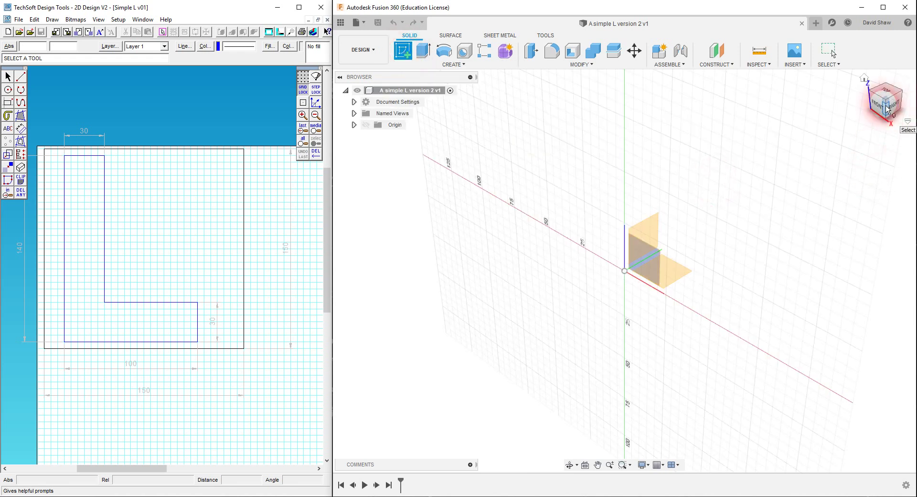
click(645, 257)
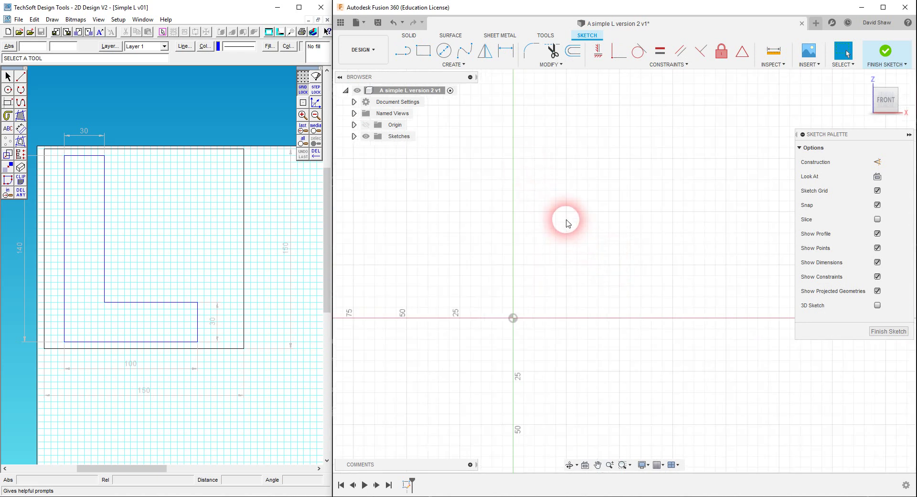
scroll(566, 219, up, 1)
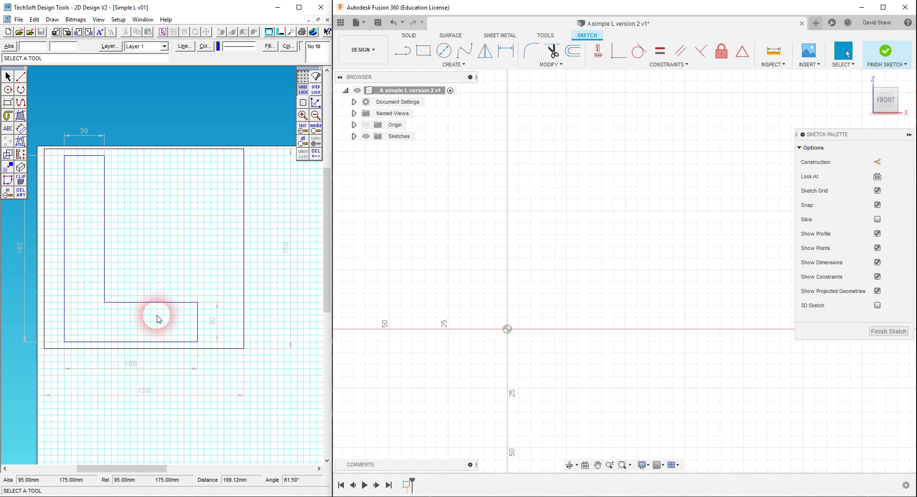
Step: Draw a two-point rectangle from the origin, 30 mm wide and 140 mm high, as the upright of the L
scroll(163, 264, down, 3)
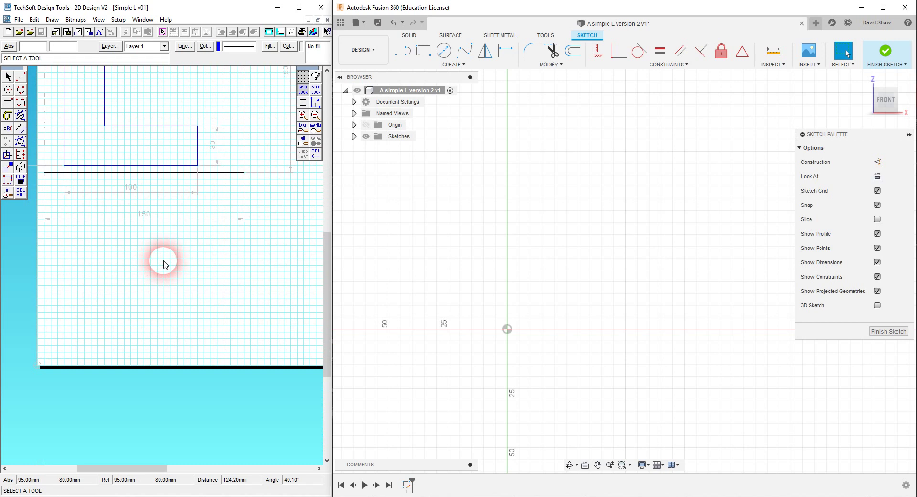
scroll(117, 322, up, 3)
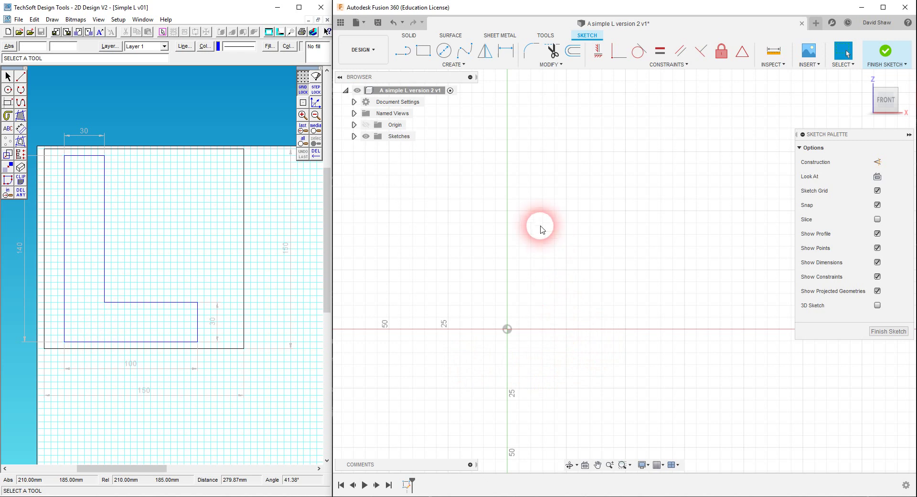
click(423, 55)
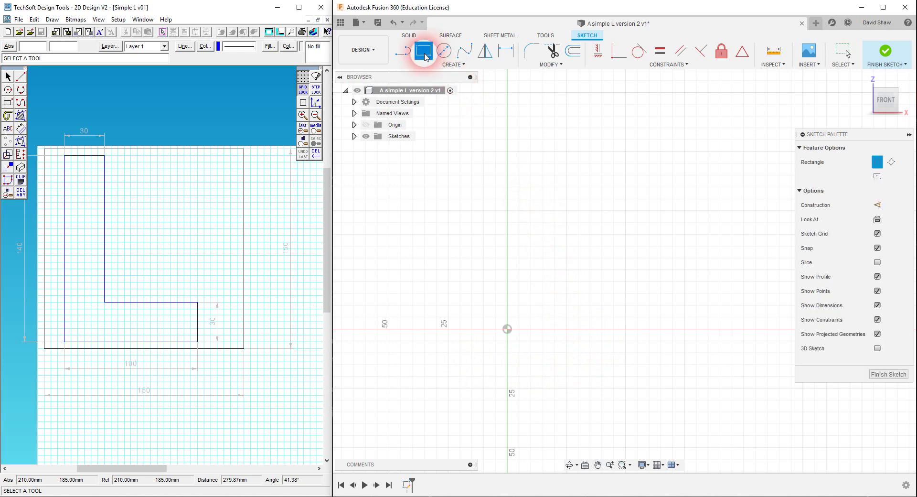
click(508, 330)
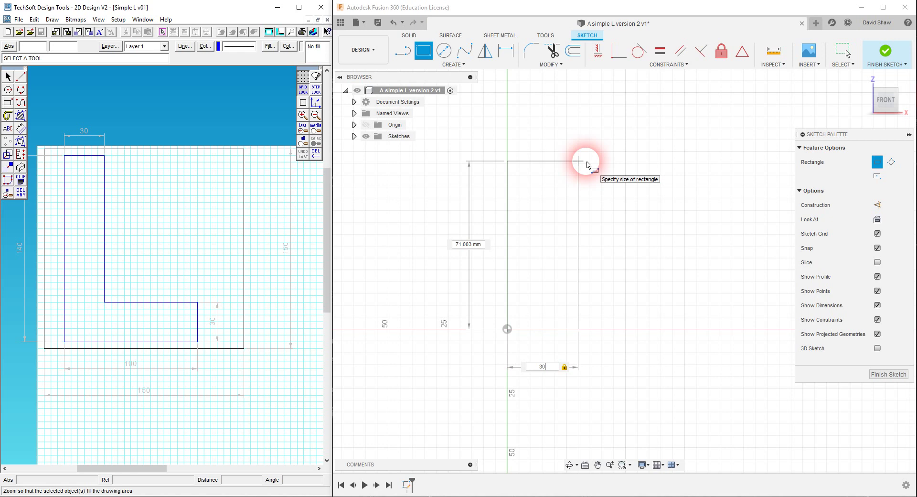
key(Tab)
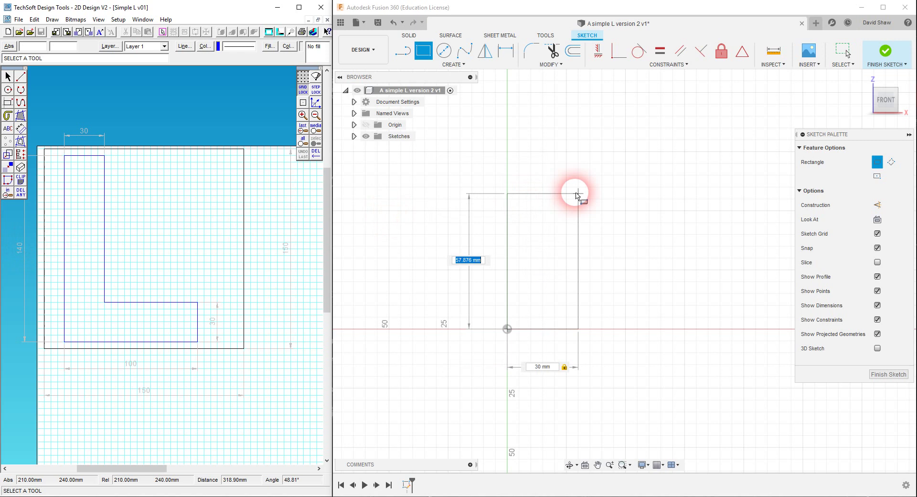
key(Tab)
click(564, 174)
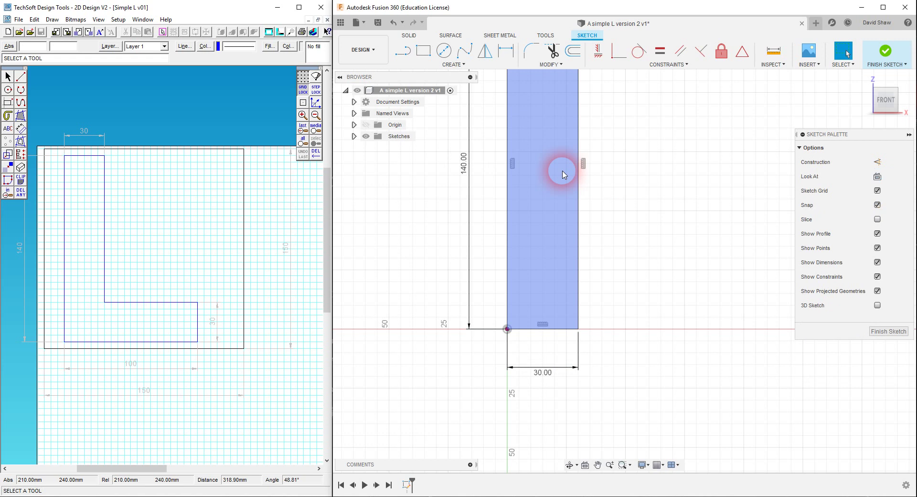
click(557, 347)
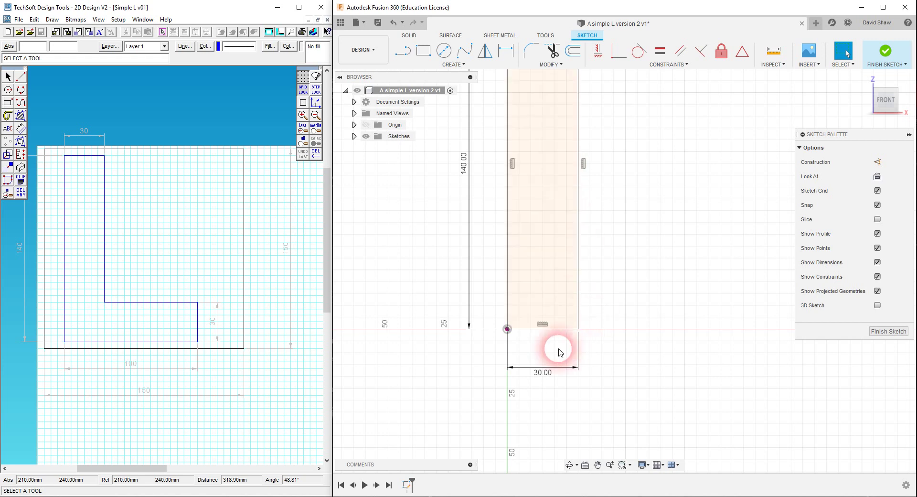
click(536, 184)
click(722, 361)
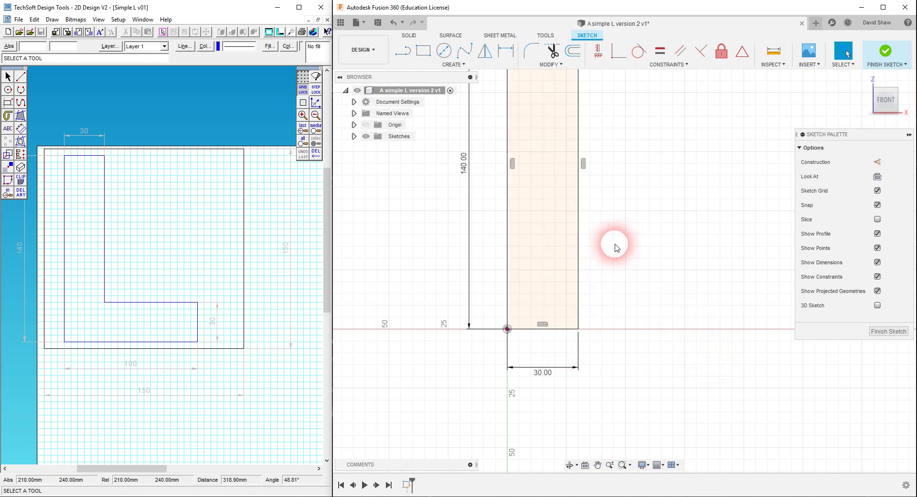
Step: Draw a second rectangle from the origin, 100 mm wide and 30 mm high, as the foot of the L
scroll(566, 379, up, 1)
scroll(550, 394, down, 6)
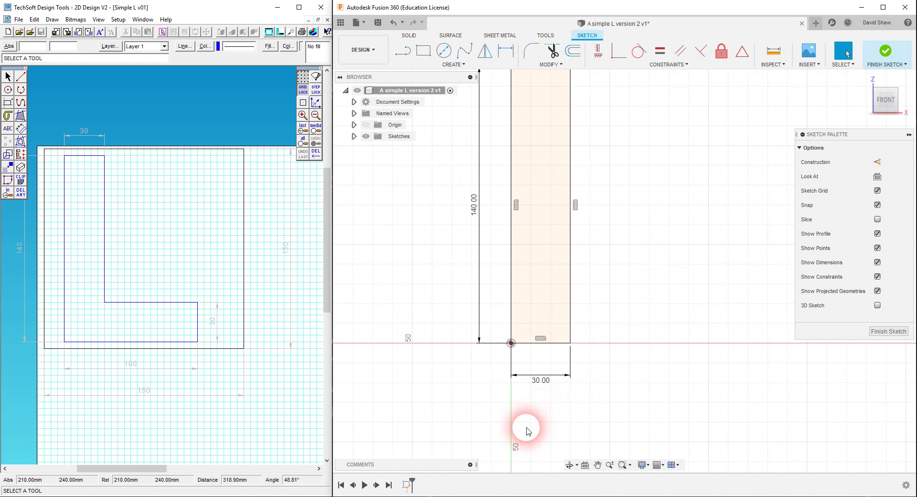
scroll(673, 329, up, 1)
scroll(622, 375, up, 1)
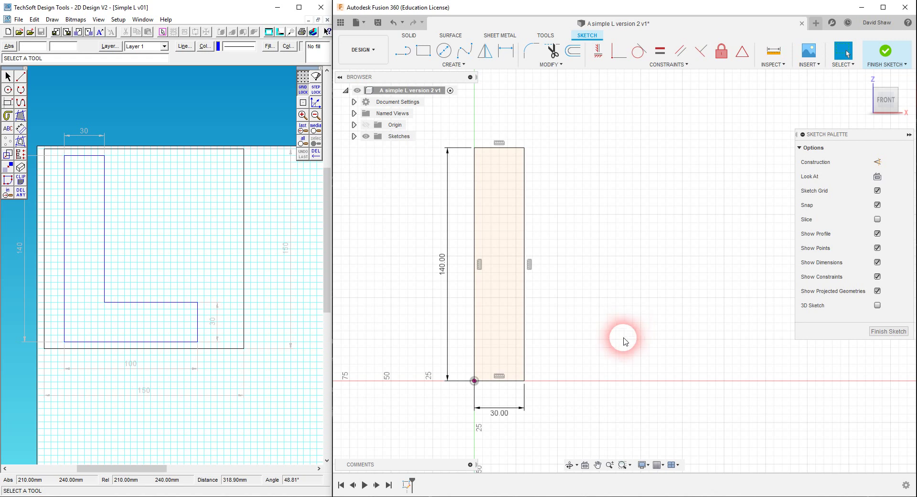
click(423, 50)
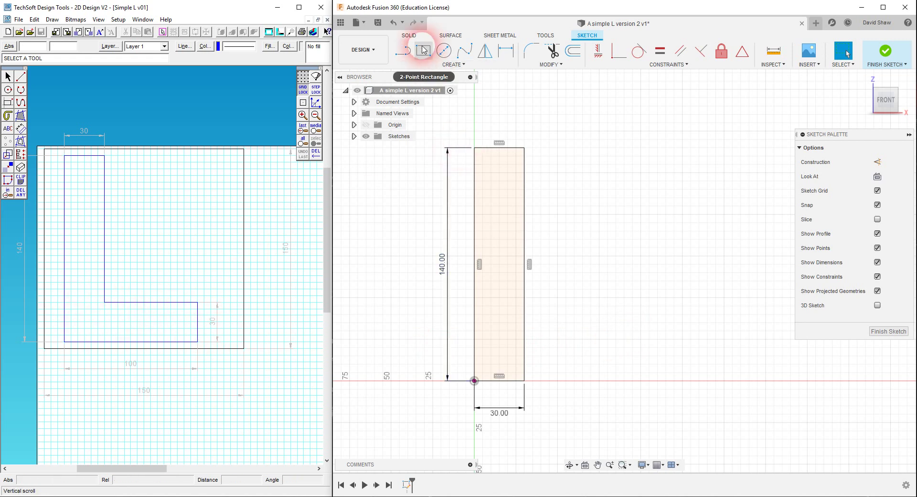
click(424, 49)
click(475, 381)
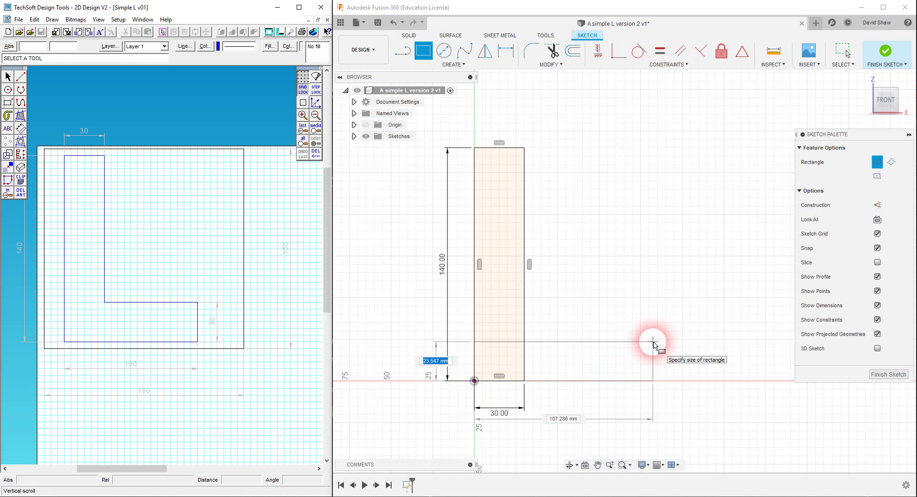
text(30)
key(Tab)
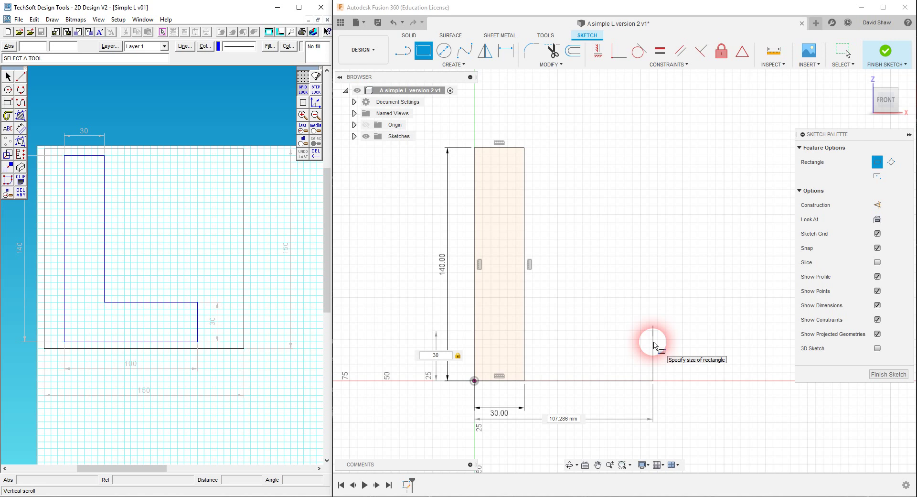
key(Tab)
text(100)
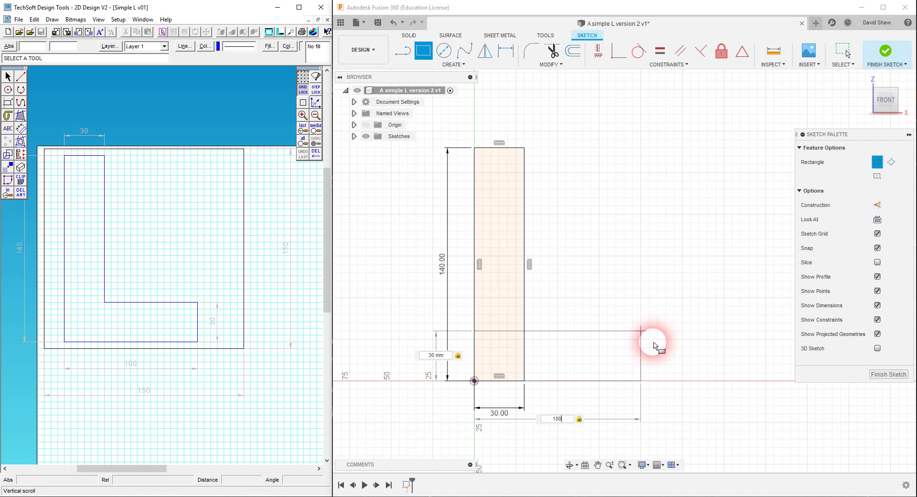
key(Return)
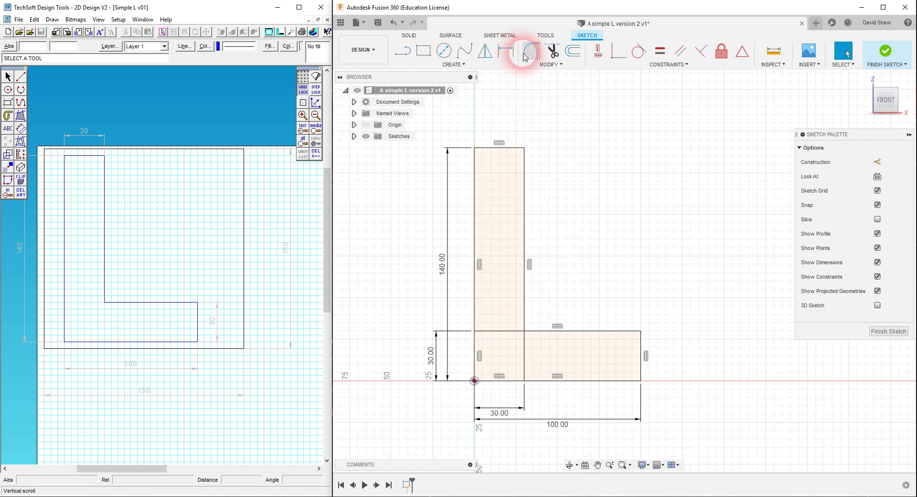
Step: Try trimming the horizontal line segment inside the upright where the rectangles overlap, and undo the trim
click(554, 64)
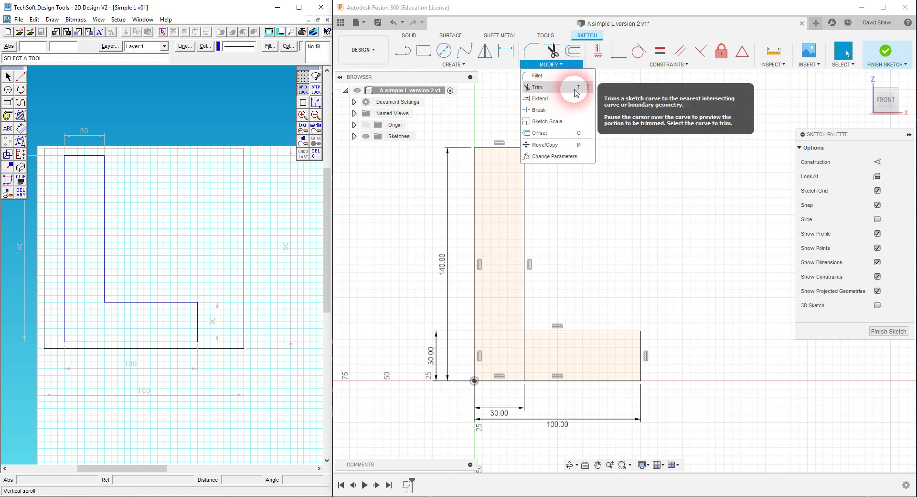
click(557, 89)
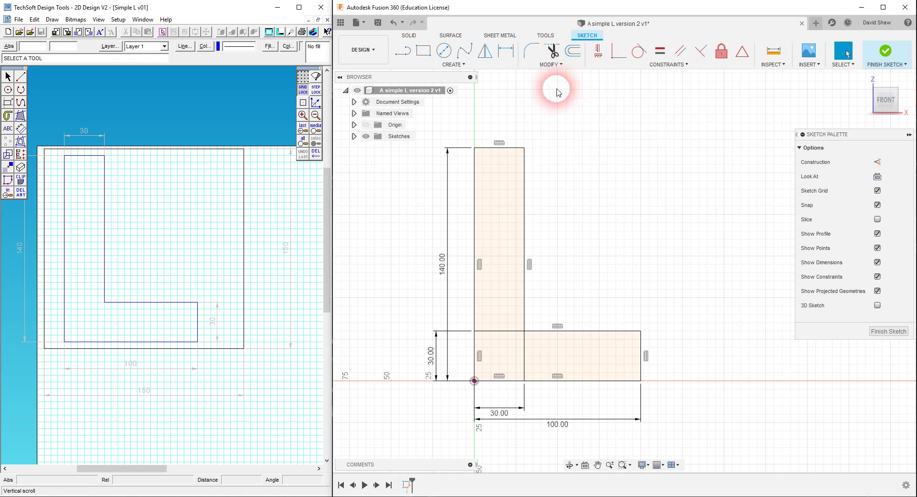
click(502, 331)
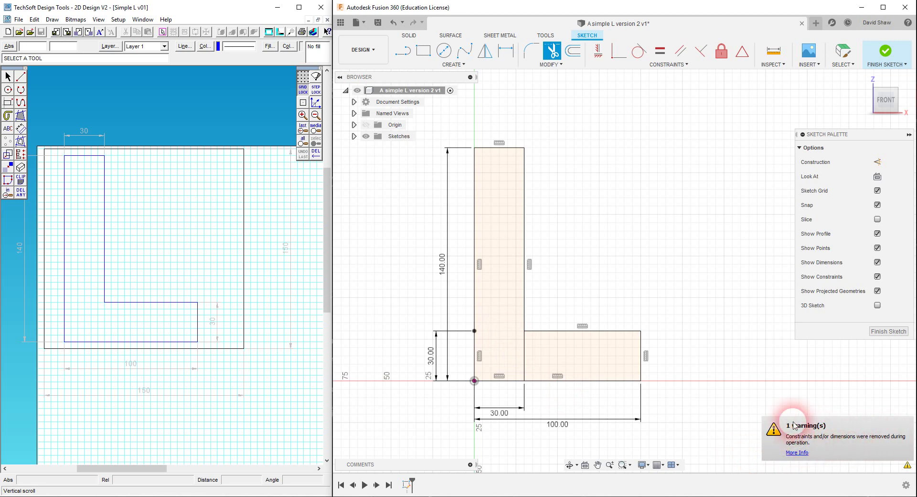
click(394, 25)
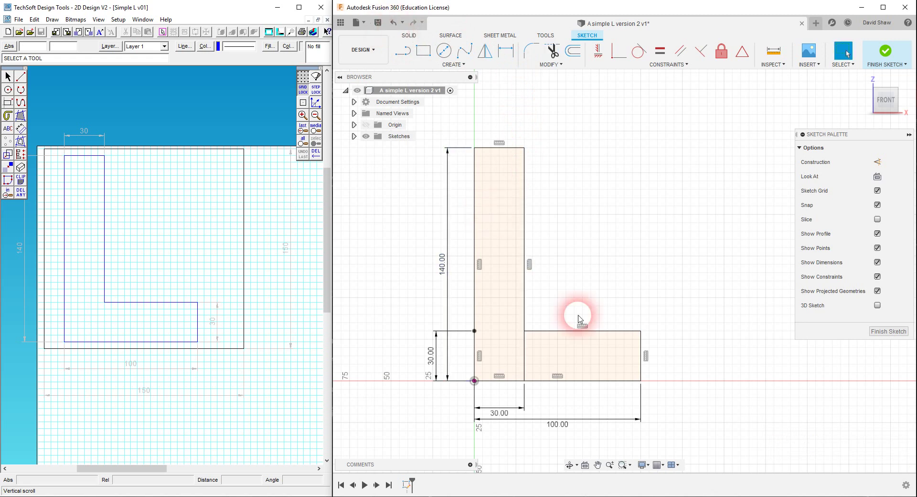
click(394, 23)
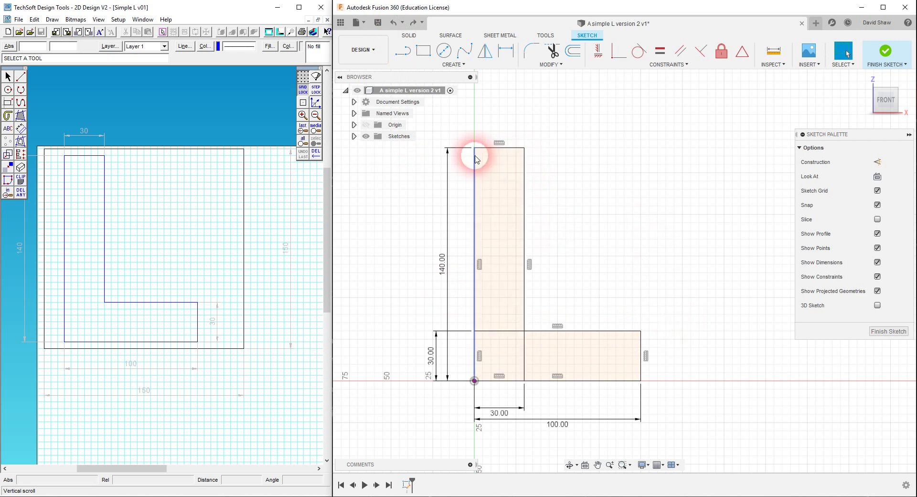
click(157, 496)
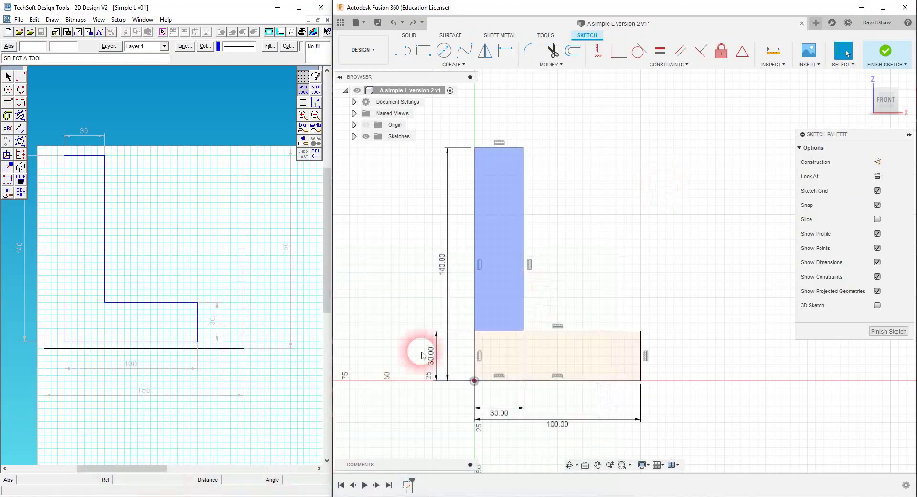
click(423, 355)
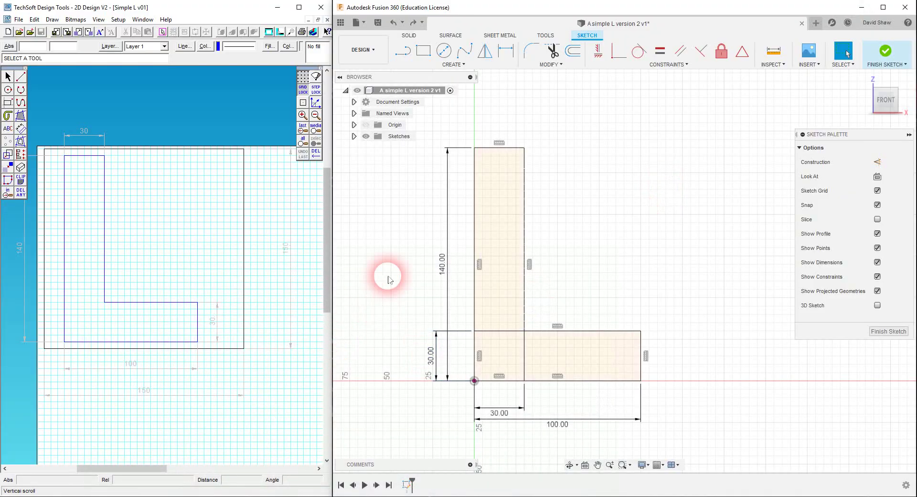
click(550, 65)
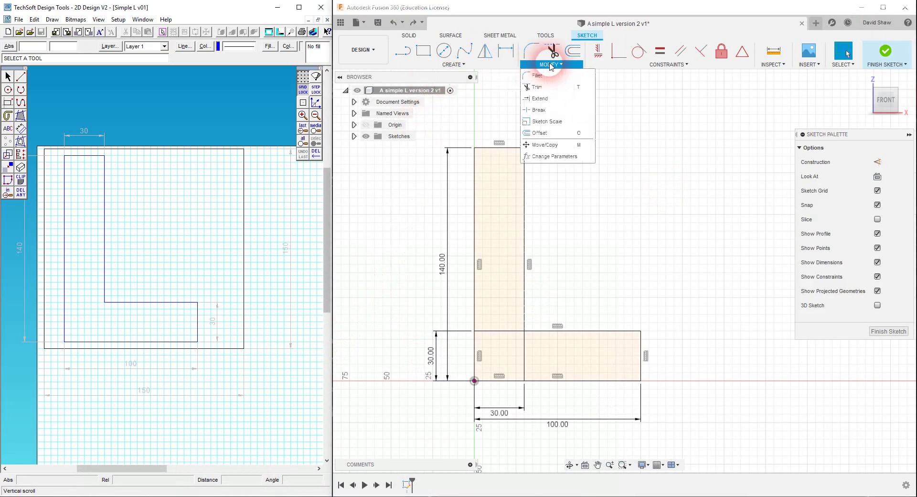
click(560, 137)
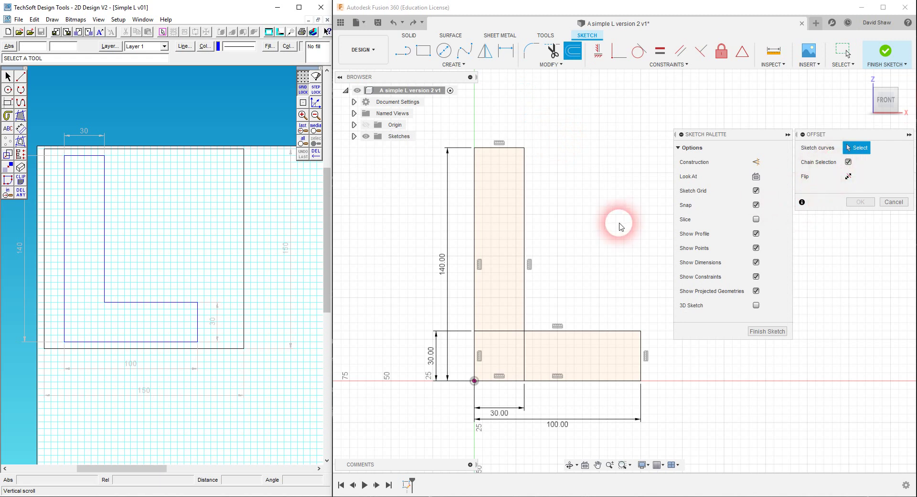
click(523, 239)
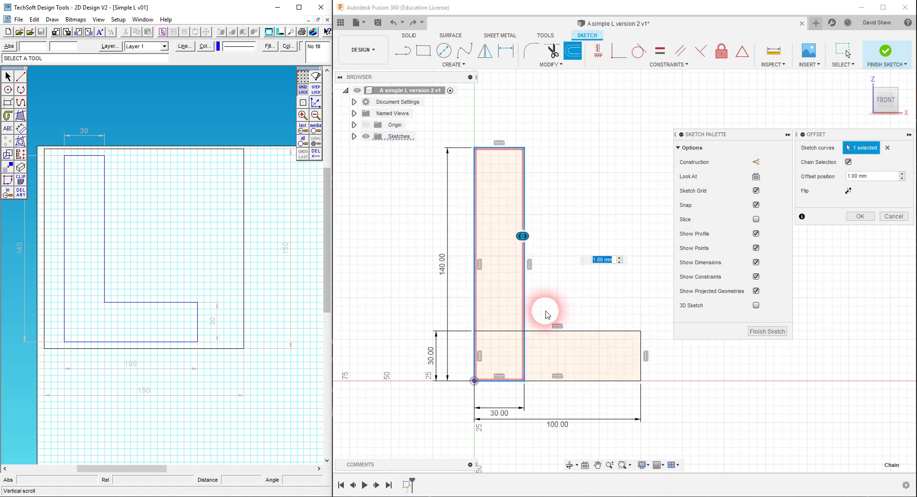
click(891, 218)
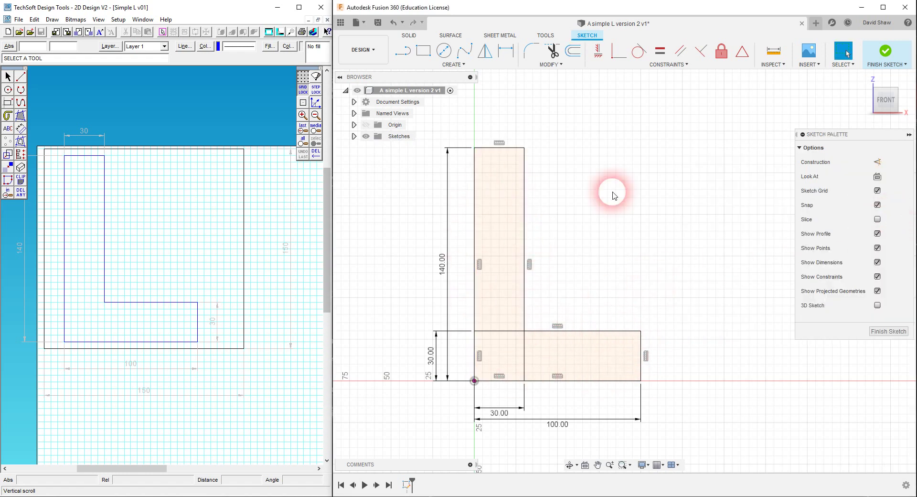
Step: Trim the horizontal and vertical line segments inside the overlap of the two rectangles, leaving a single L outline
click(552, 64)
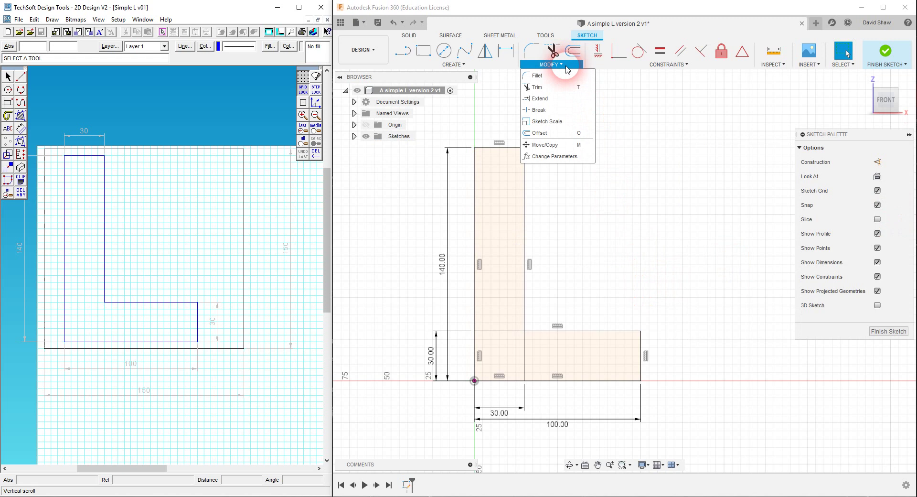
click(550, 87)
click(508, 331)
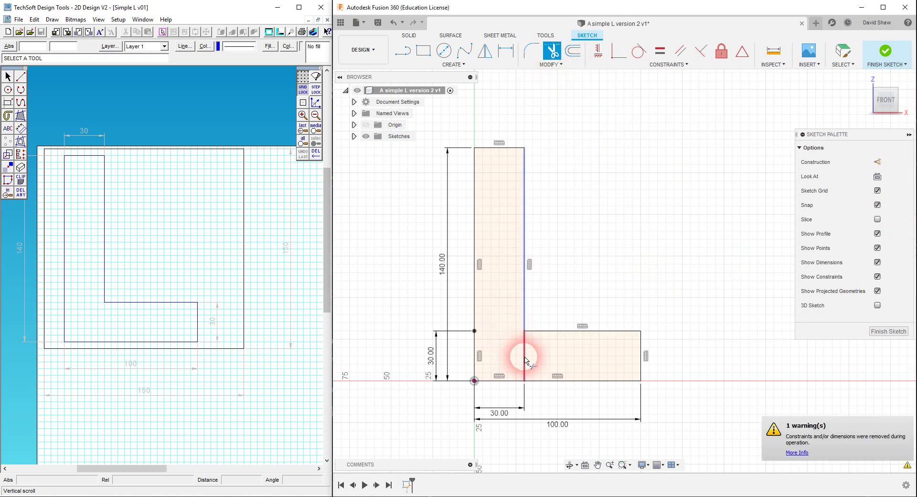
click(525, 356)
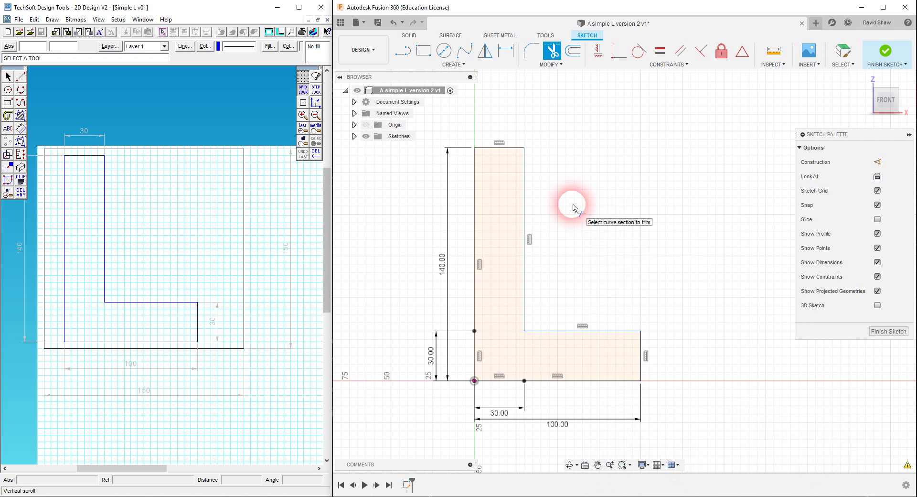
Step: Rearrange the sketch dimensions so both 30 mm ones sit close to the L and the 140 mm and 100 mm ones farther out
key(Escape)
click(477, 351)
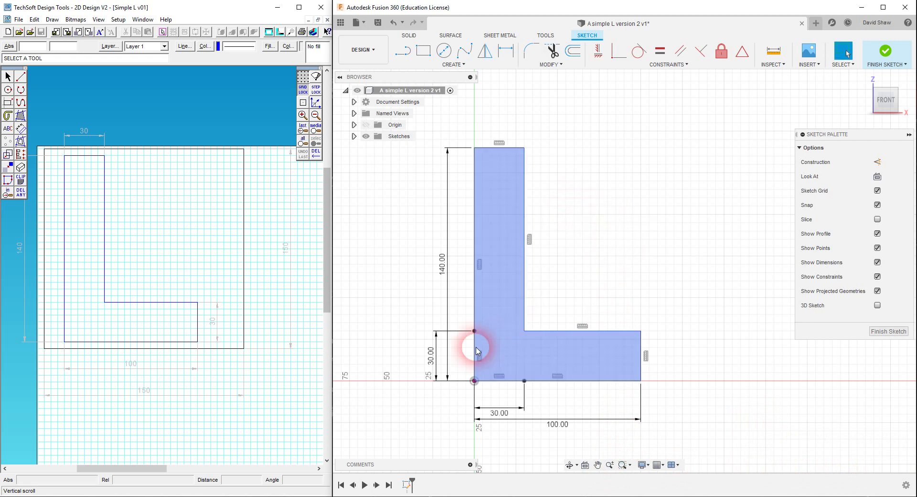
drag(506, 414, 498, 127)
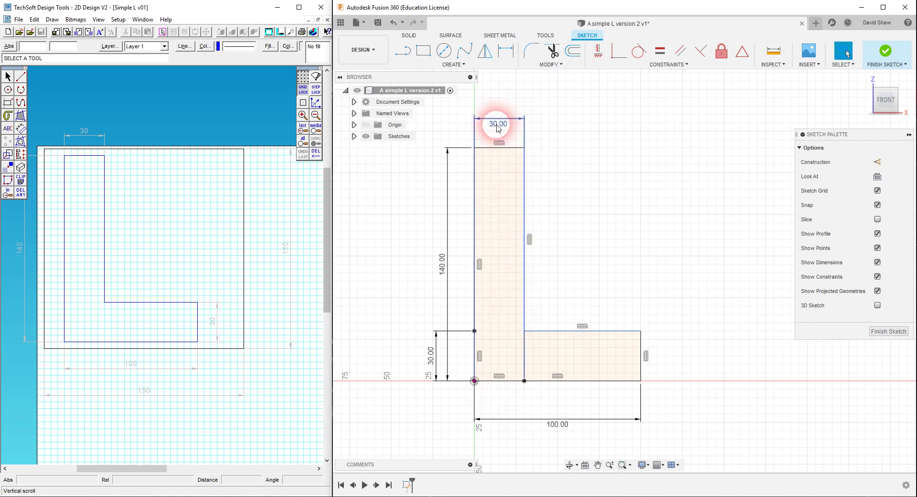
drag(434, 347, 681, 366)
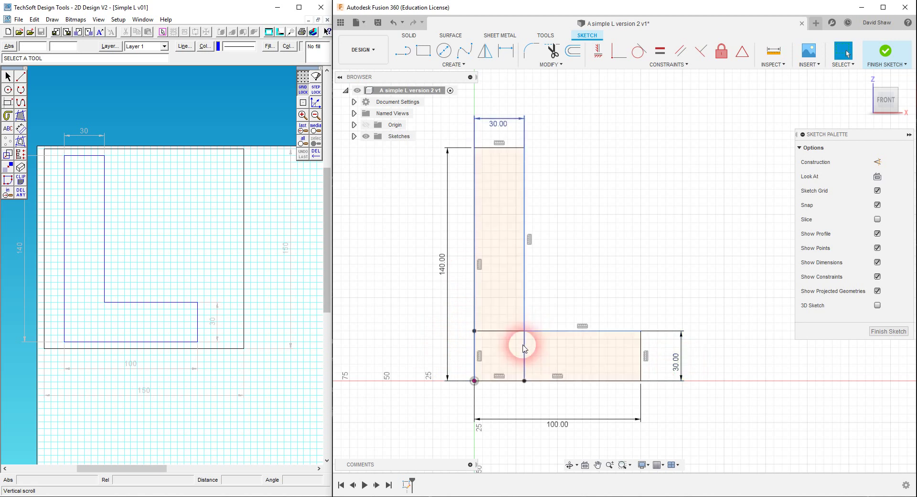
drag(682, 357, 420, 271)
drag(499, 124, 560, 433)
click(480, 377)
click(457, 332)
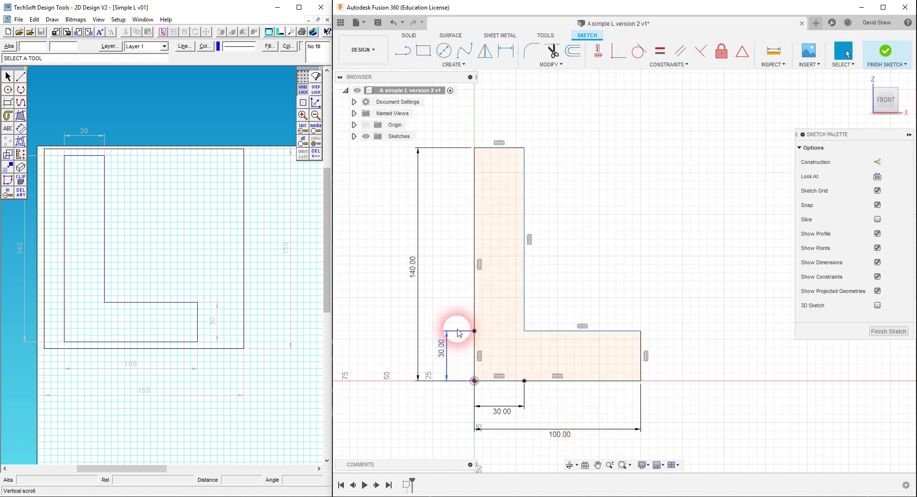
click(518, 328)
click(579, 333)
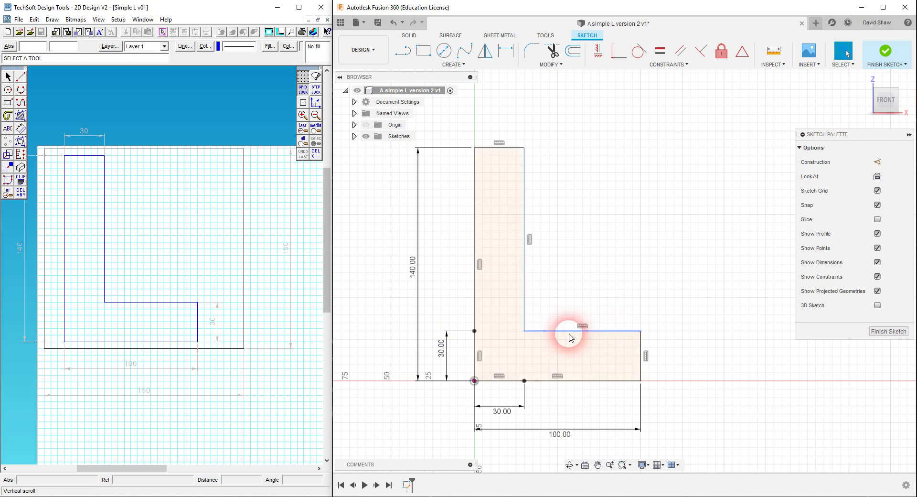
click(567, 372)
click(646, 198)
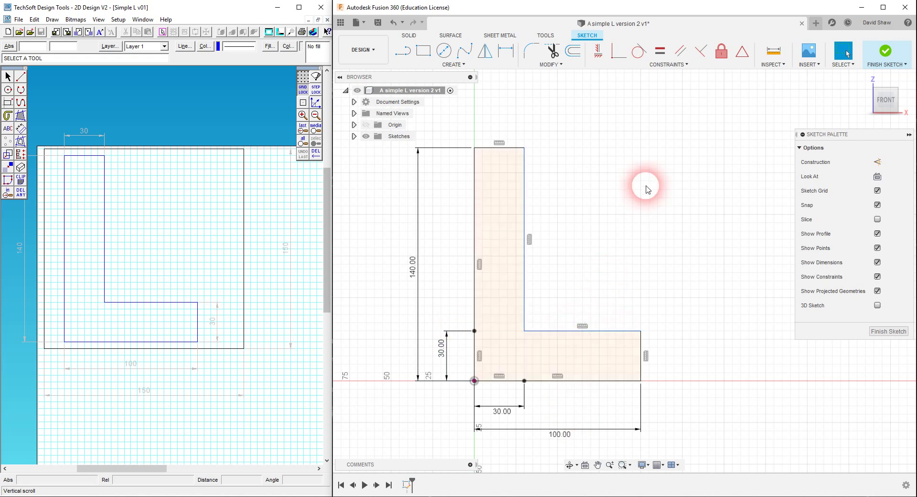
Step: Offset the whole L outline inward by 2.5 mm with chain selection to form the wall thickness
click(557, 63)
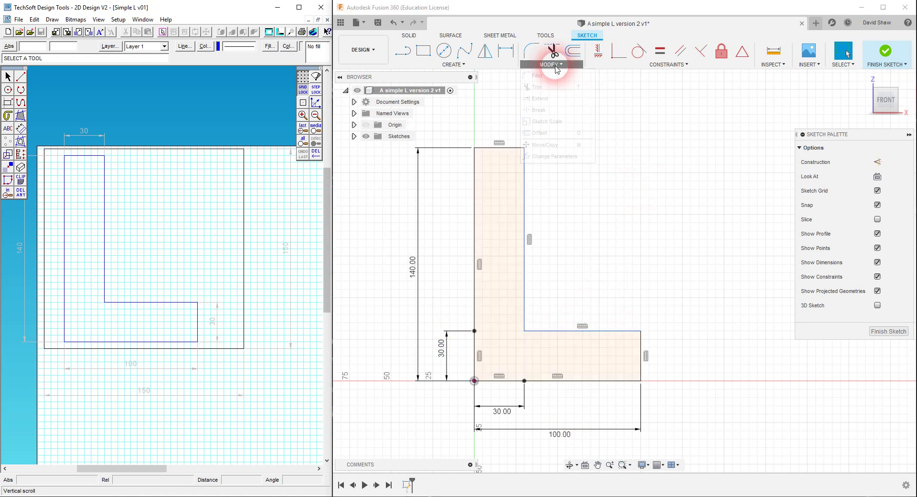
click(556, 133)
click(524, 217)
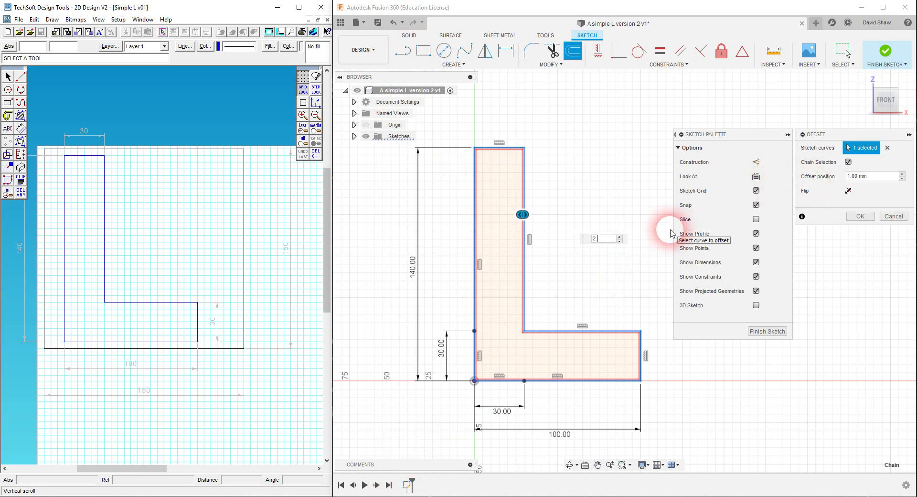
text(5)
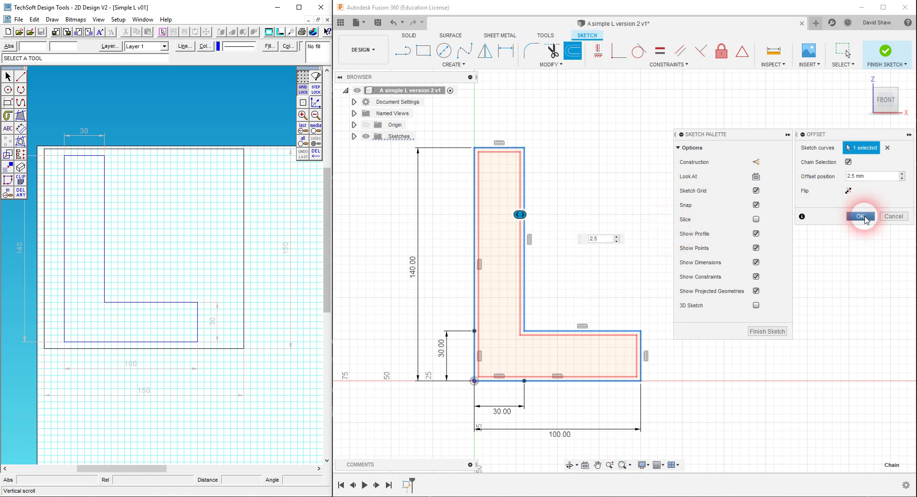
click(864, 217)
click(489, 253)
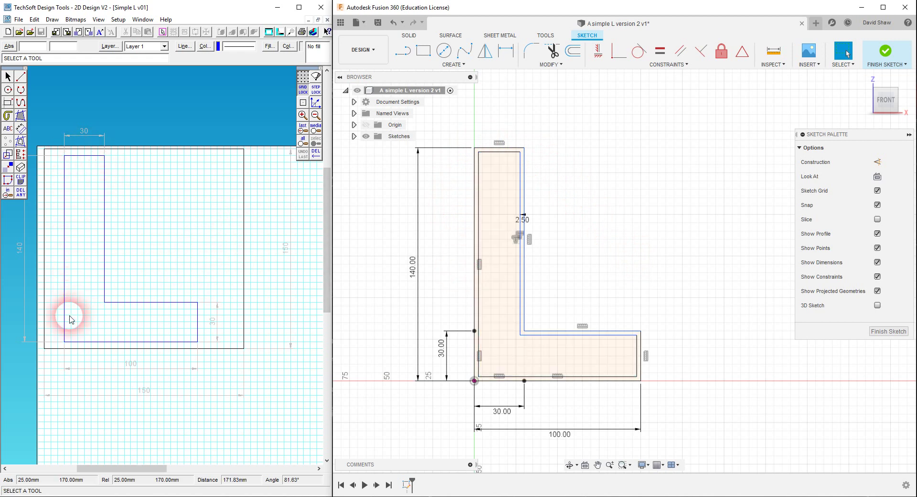
Step: In 2D Design, add one contour inside the L with 2.5 mm spacing as a graphical path
click(20, 142)
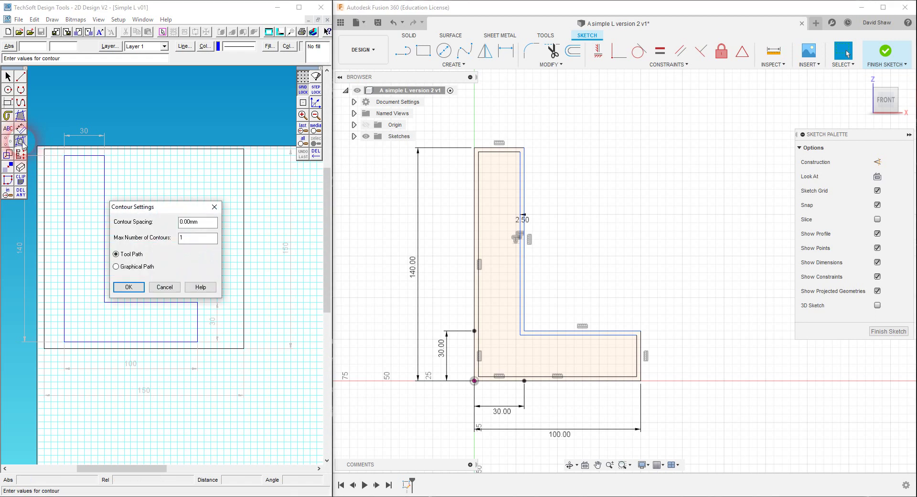
double_click(204, 221)
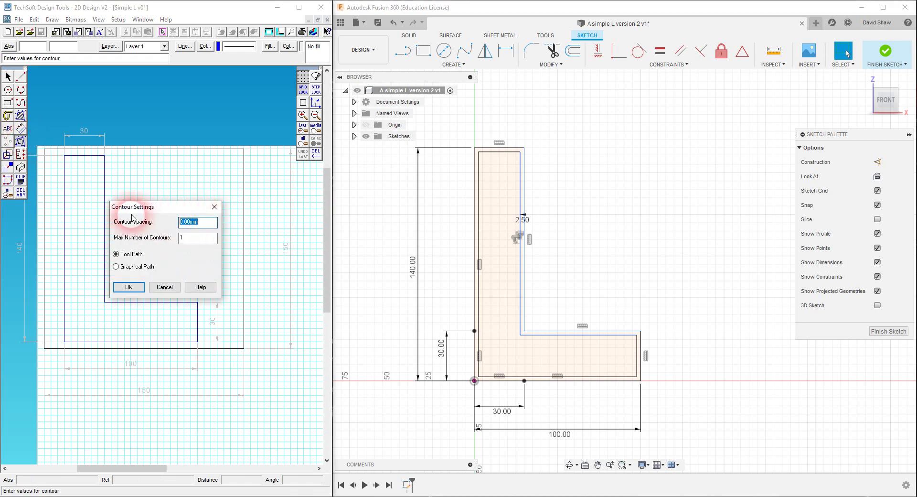
text(2.5)
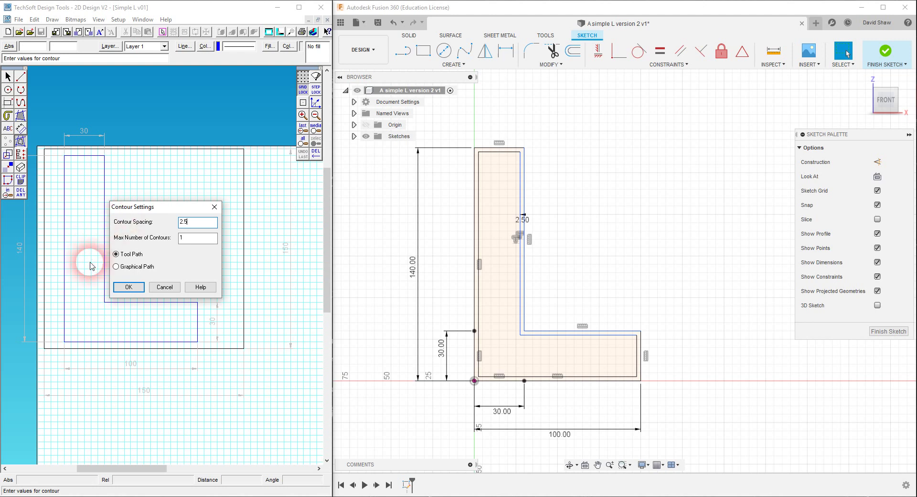
click(137, 266)
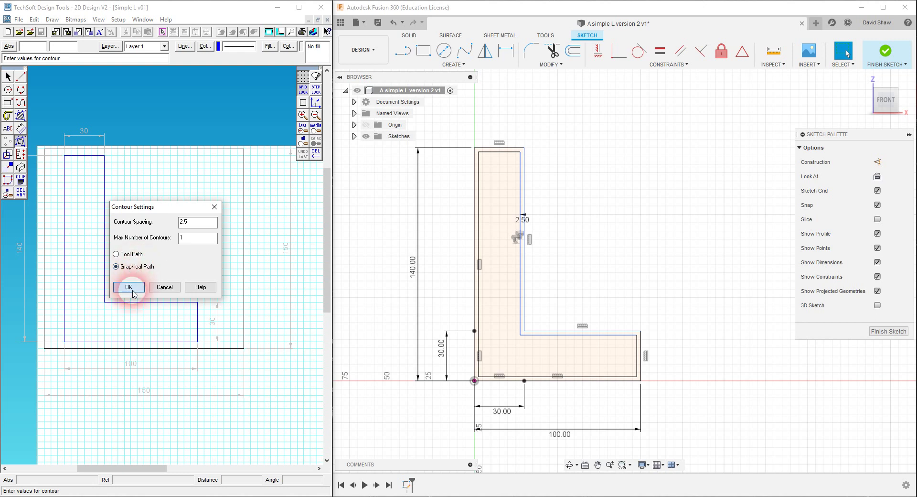
click(129, 287)
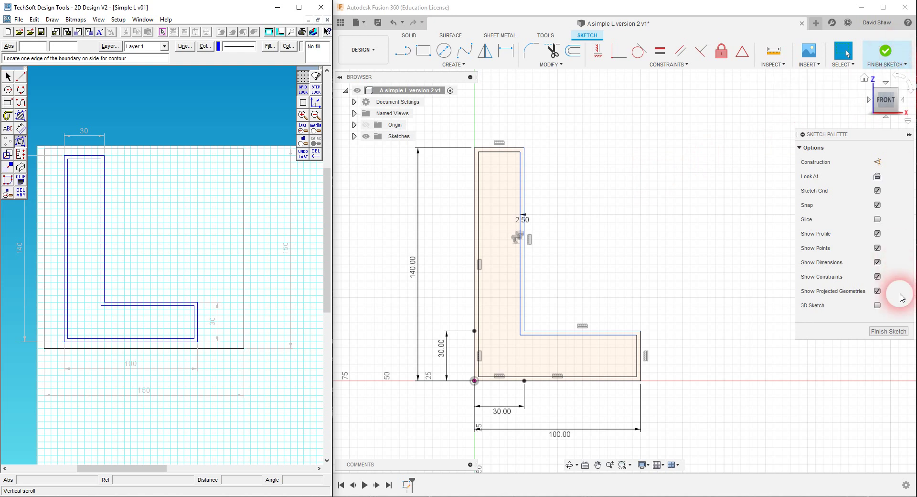
Step: Finish the L sketch in Fusion 360 and take a look at the sample letters in the Camera app
click(887, 53)
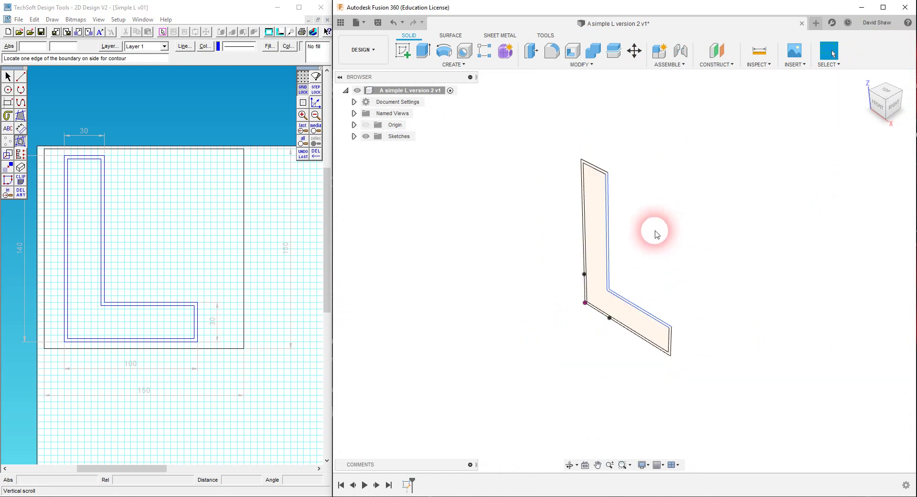
scroll(590, 284, up, 3)
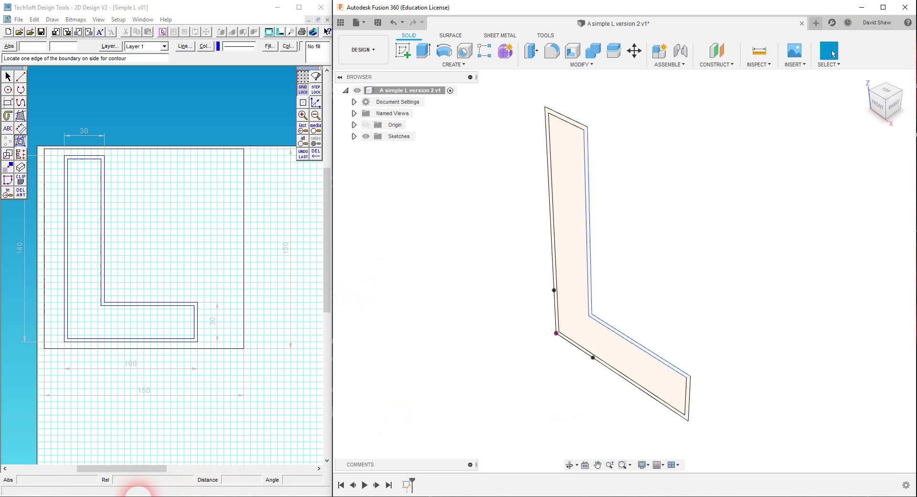
click(147, 496)
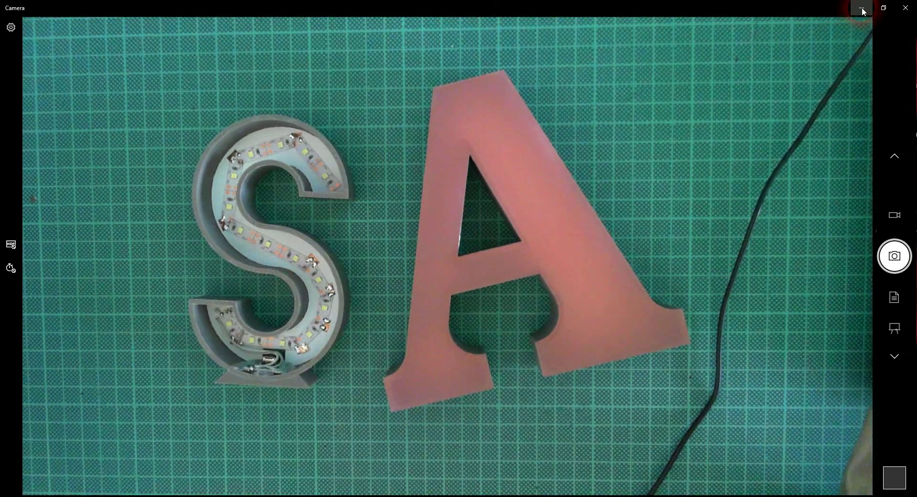
click(862, 8)
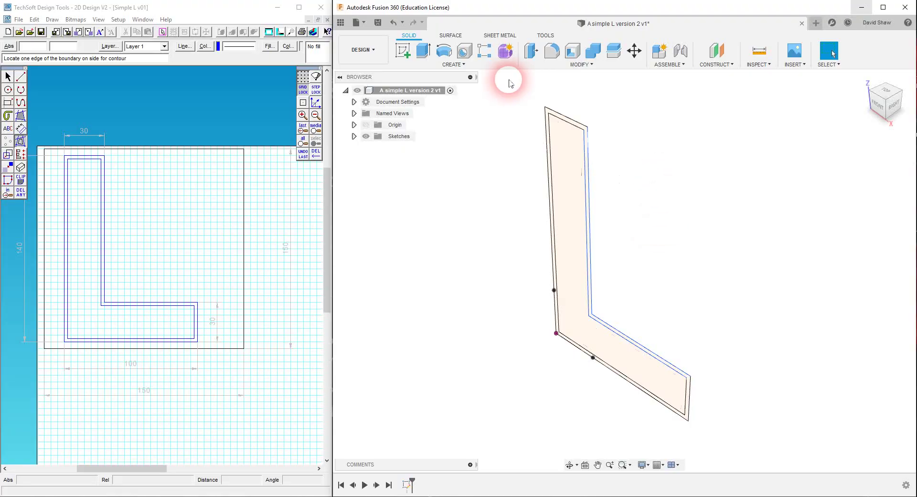
Step: Extrude the narrow border profile between the two L outlines by -27 mm as a new body
click(423, 54)
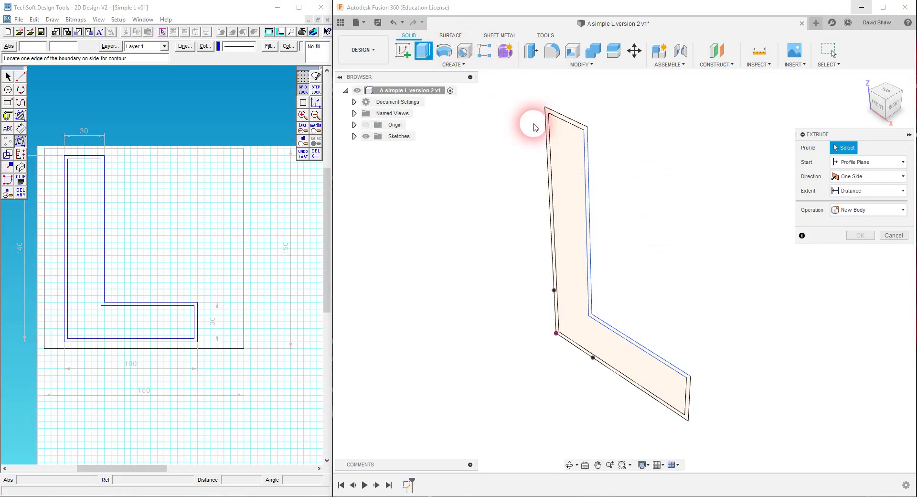
click(568, 125)
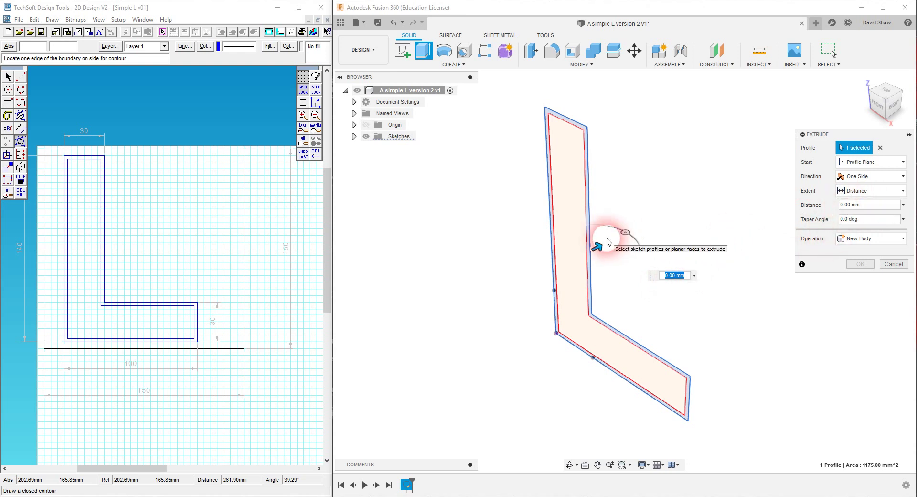
key(Return)
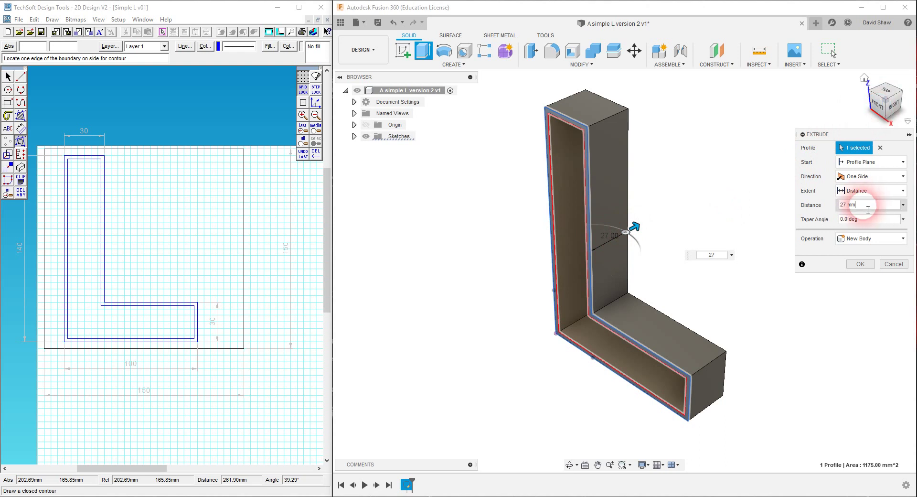
text(-)
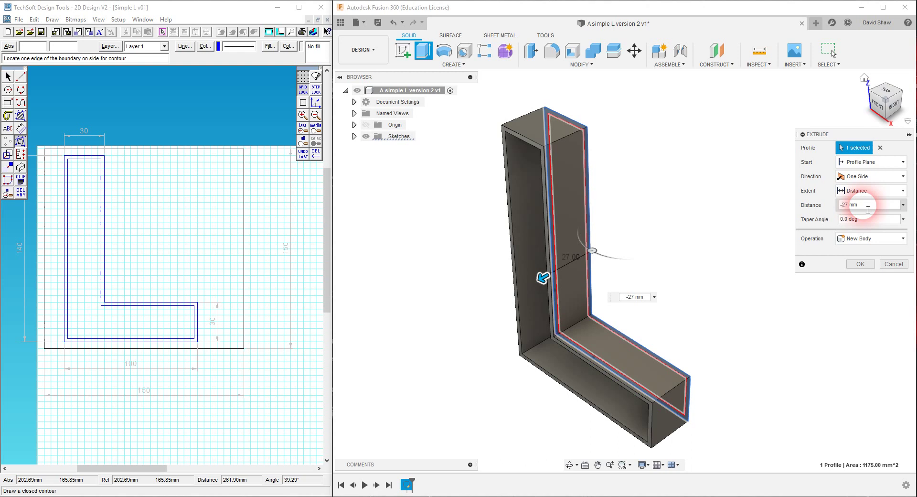
drag(884, 117, 528, 116)
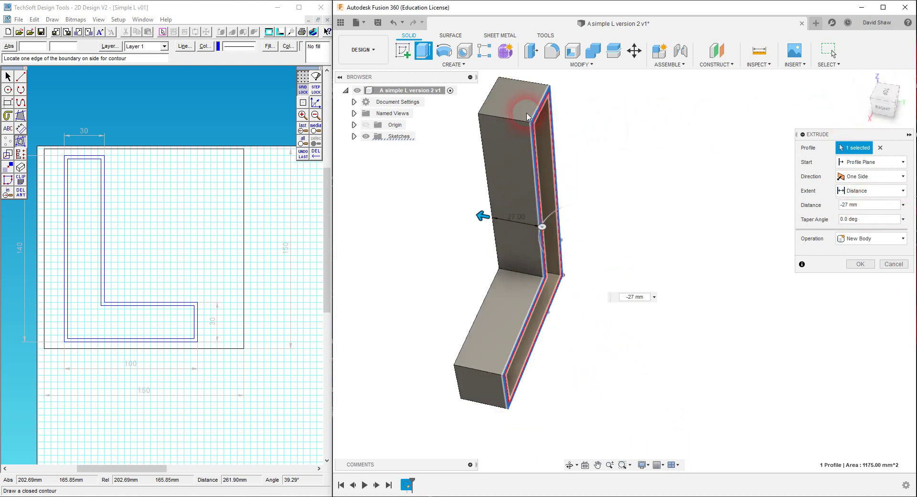
drag(893, 102, 916, 90)
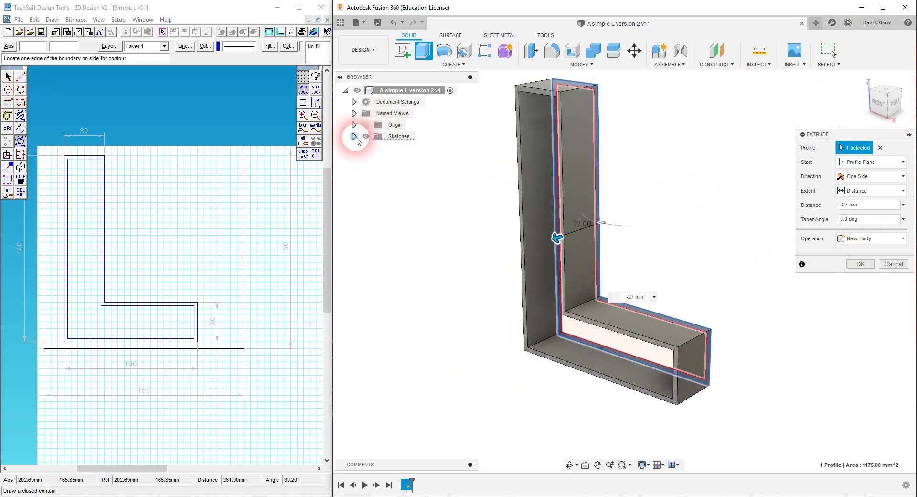
click(866, 263)
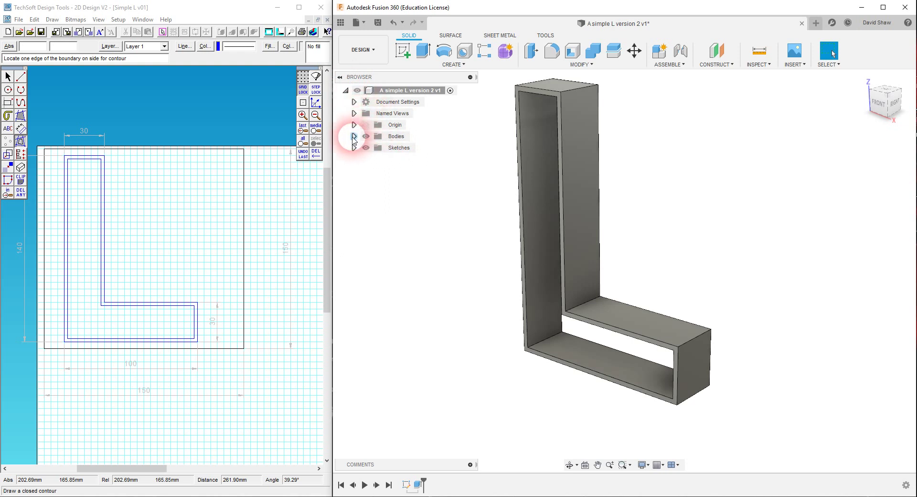
Step: Check the extruded body by toggling its visibility and rename it as L extrusion
click(376, 151)
click(375, 149)
click(375, 149)
click(375, 149)
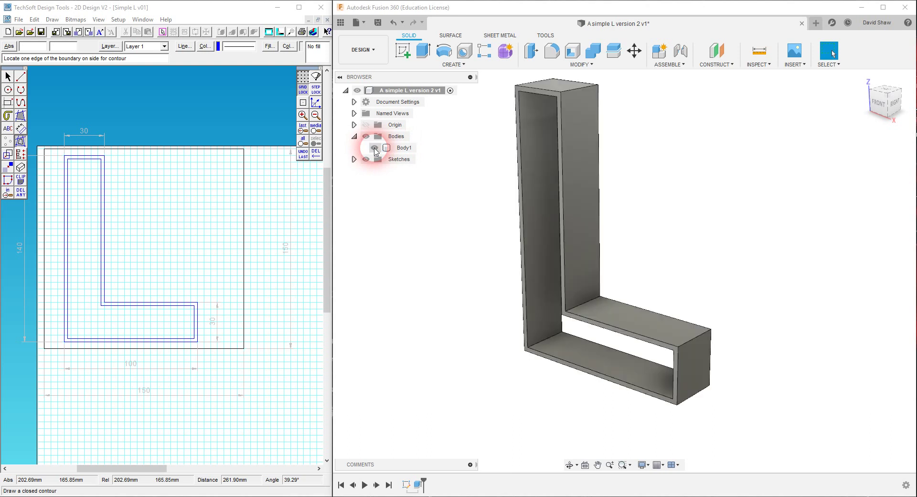
double_click(404, 148)
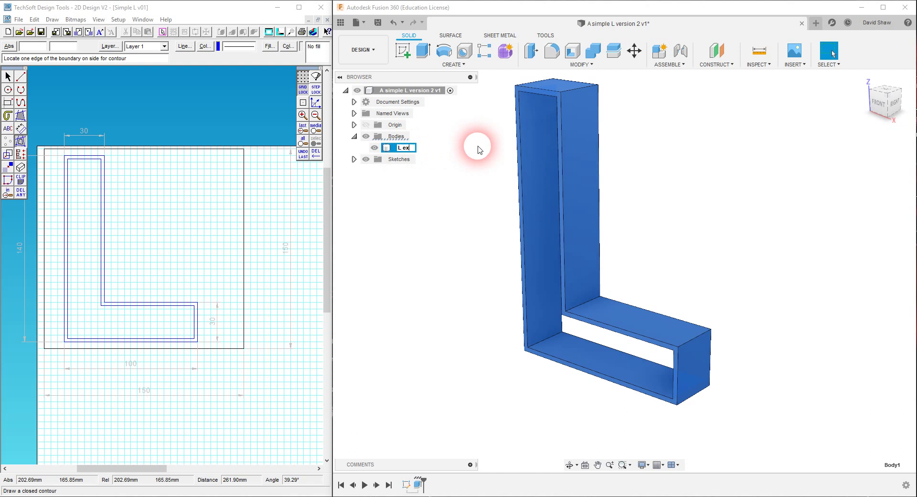
text(L extrusion)
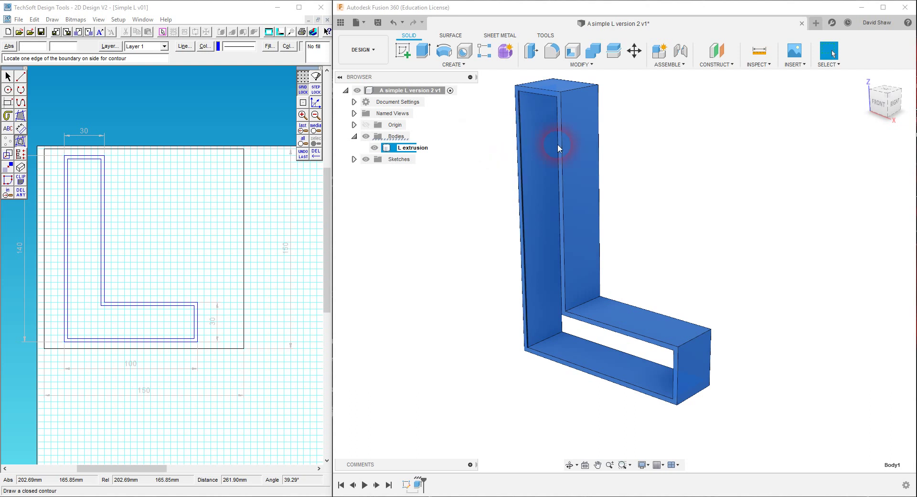
key(Return)
click(754, 253)
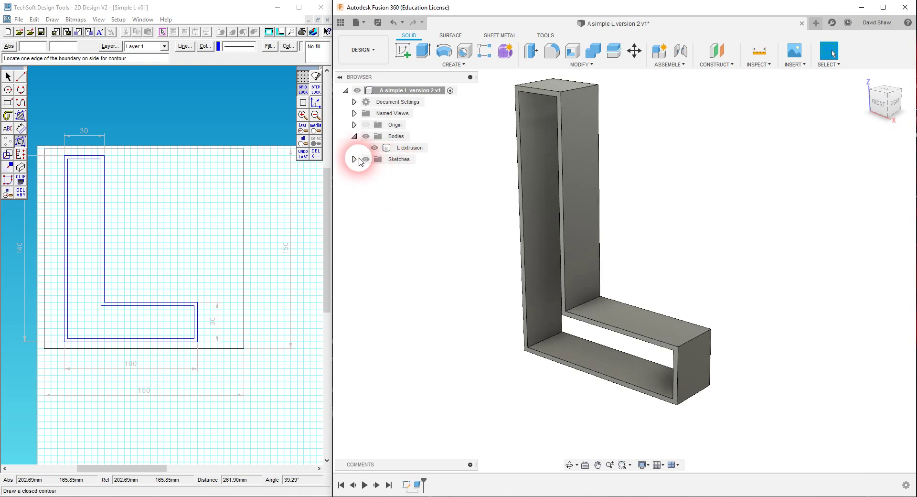
Step: Open the sketch of the L for editing, rename it as L Sketch, and finish the sketch
double_click(406, 170)
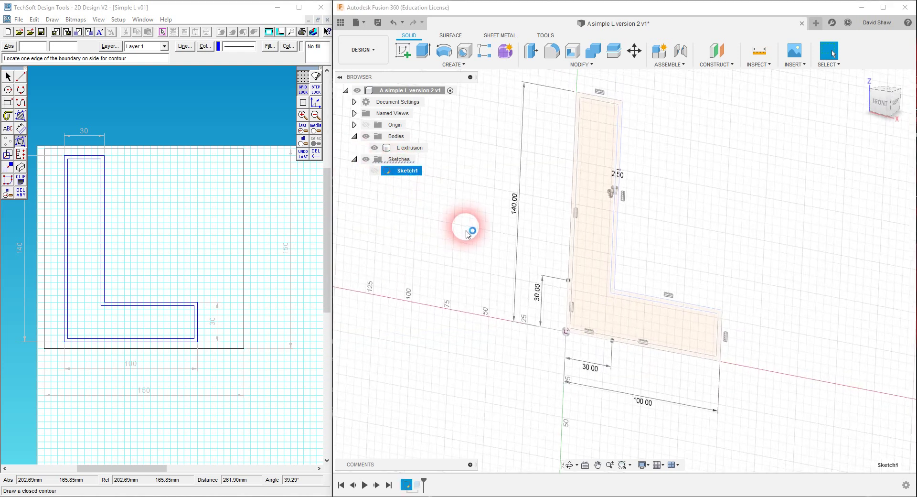
double_click(407, 152)
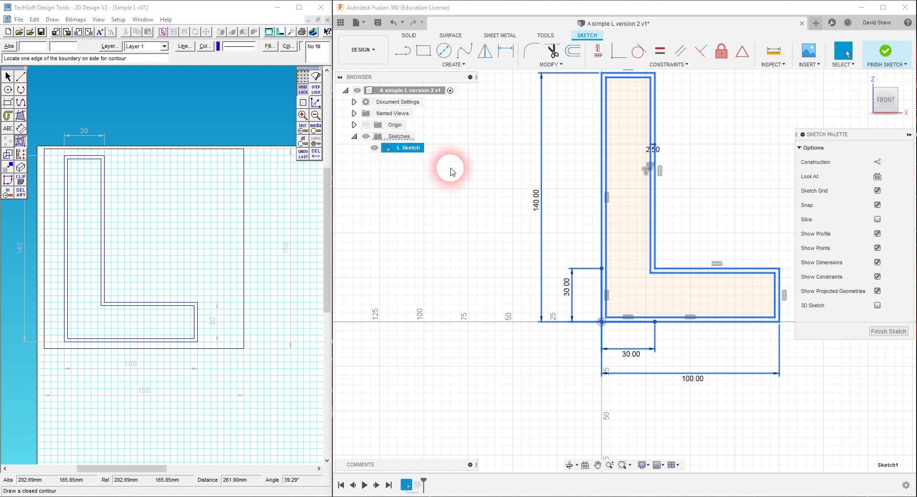
click(464, 199)
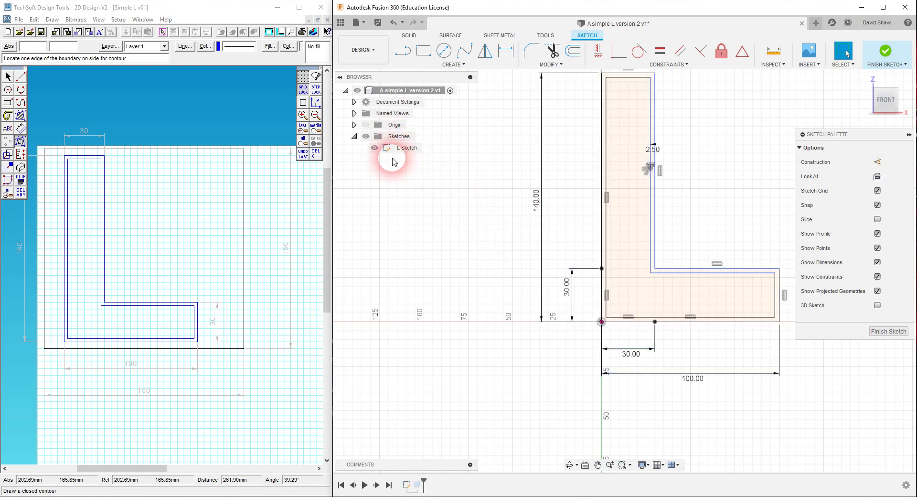
click(901, 61)
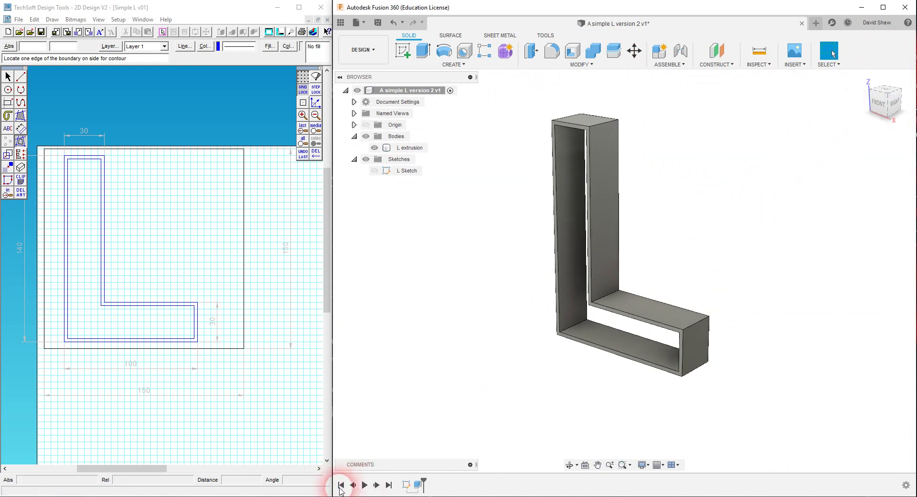
Step: Switch to the Camera app to view the sample letters
click(151, 494)
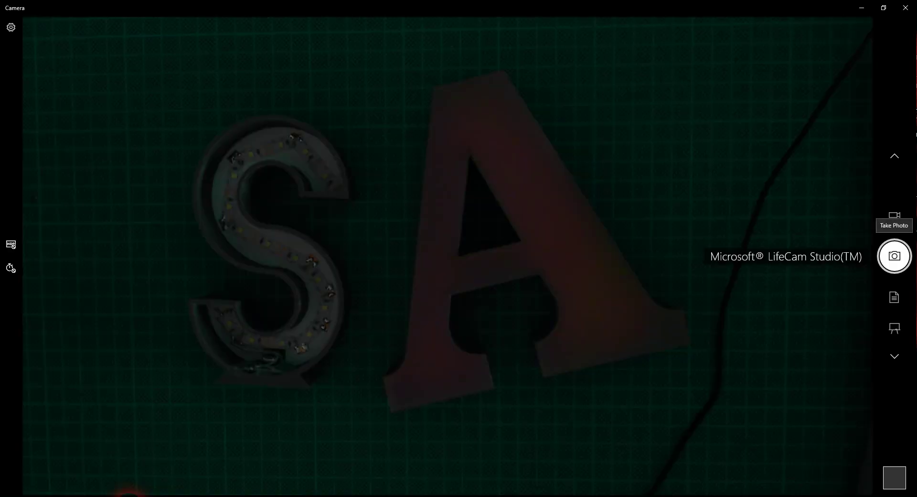
Step: Switch back to Fusion 360, hide the L extrusion body and show the L Sketch
click(117, 492)
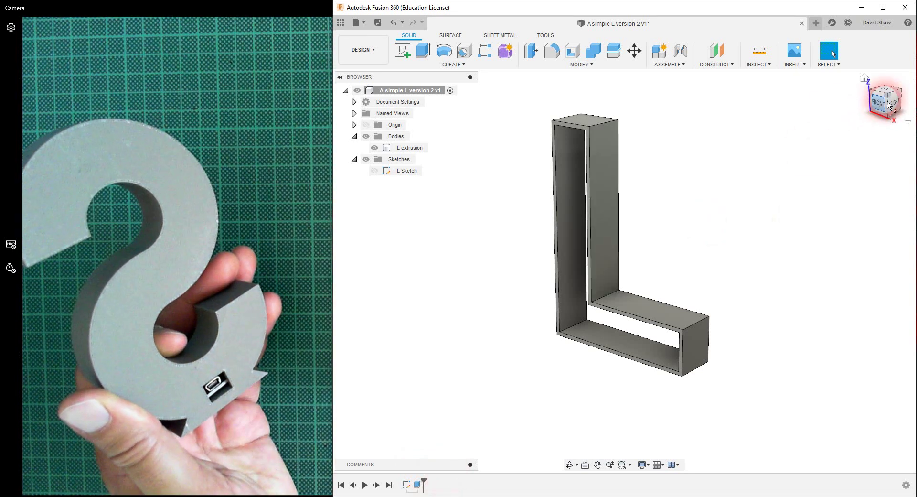
mouse_move(890, 105)
mouse_down()
mouse_move(876, 96)
mouse_move(761, 111)
mouse_move(893, 106)
mouse_up()
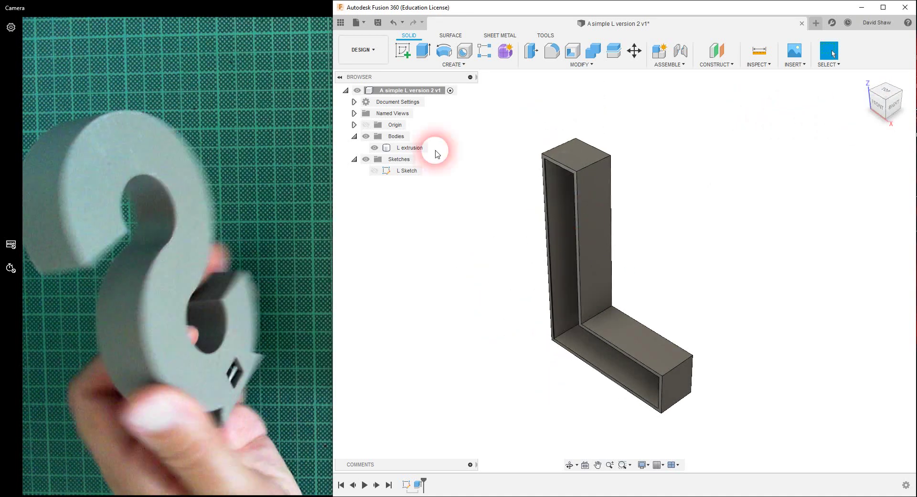
click(375, 147)
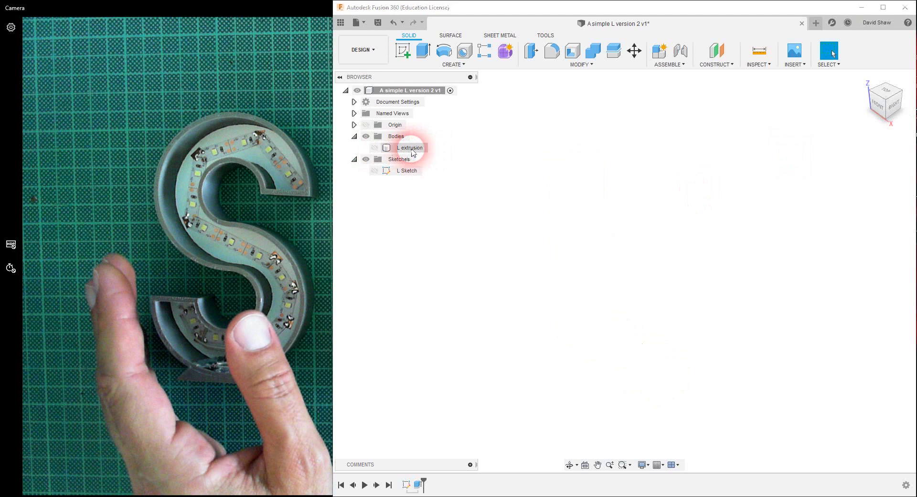
click(375, 171)
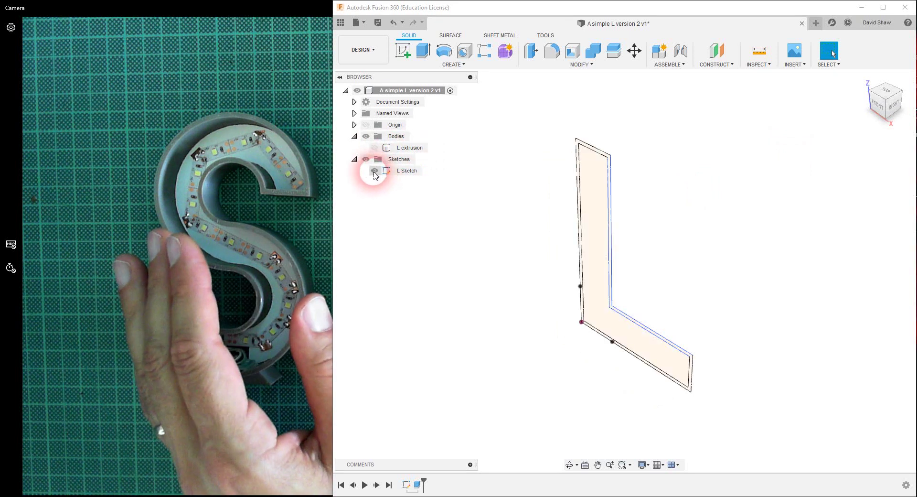
Step: Set up an extrusion of the inner L profile with a distance of -2.5 mm, and show the L extrusion body again
click(424, 50)
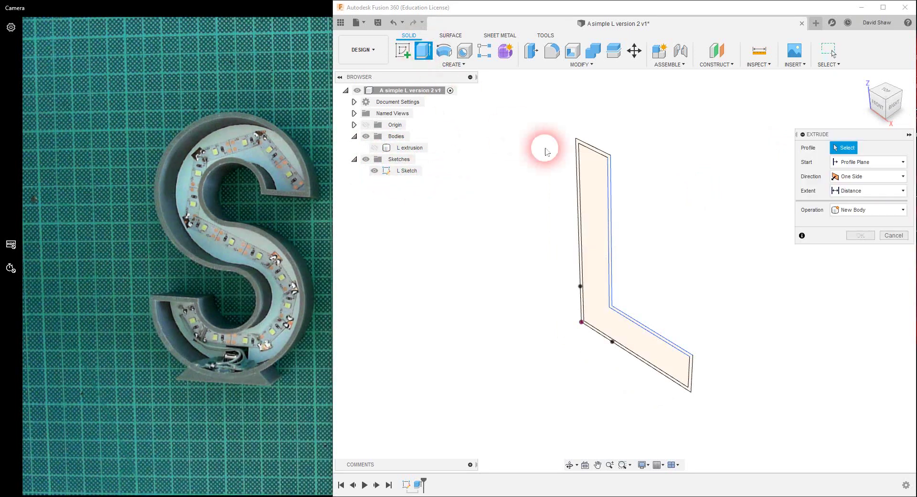
click(592, 157)
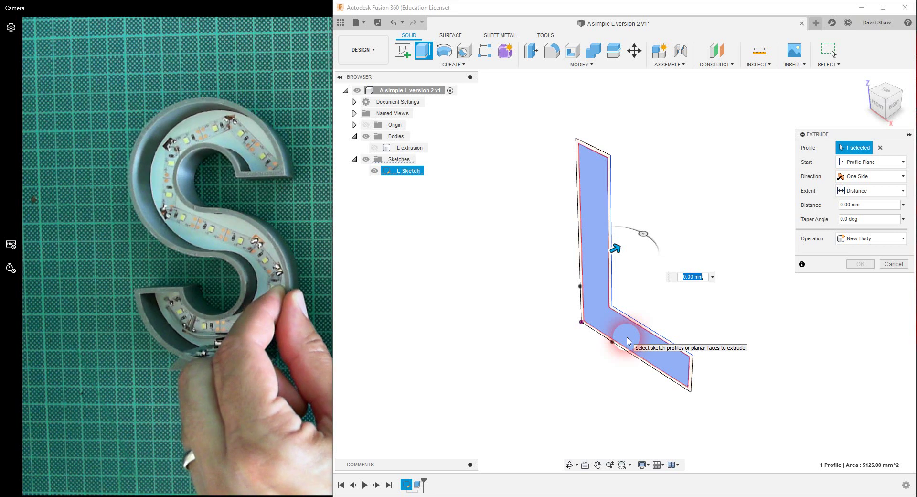
key(Return)
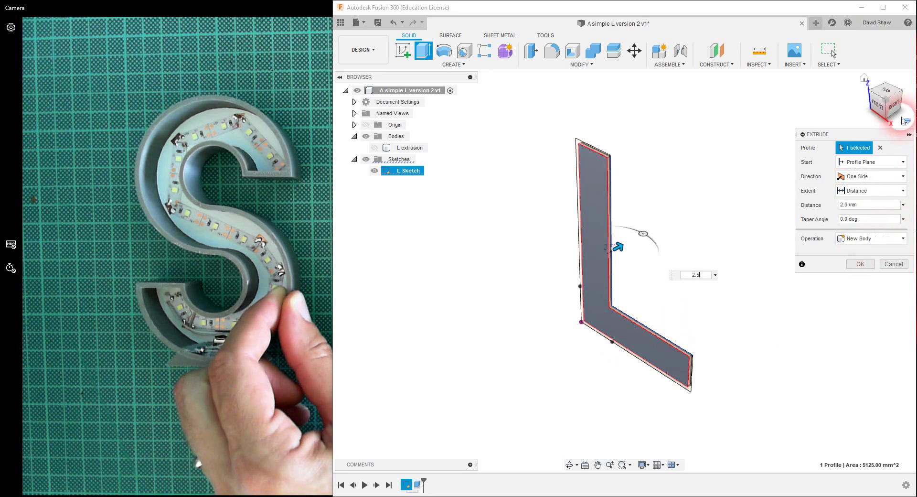
click(895, 96)
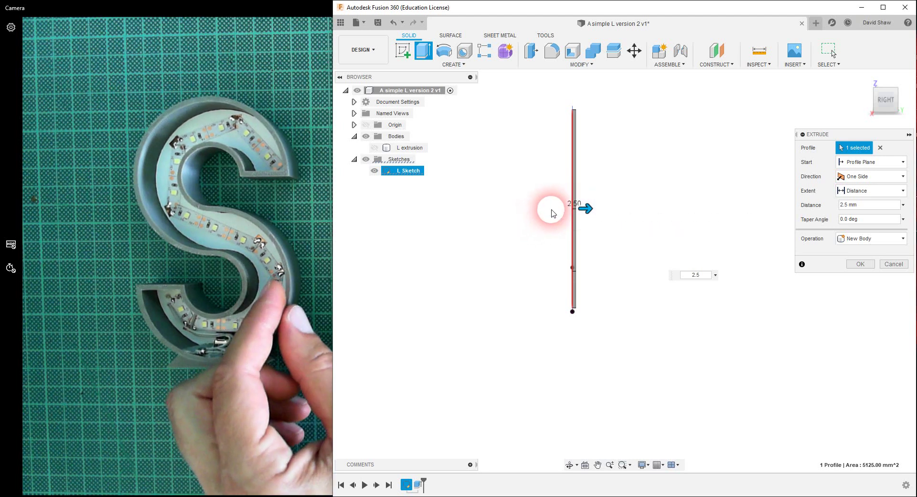
click(376, 149)
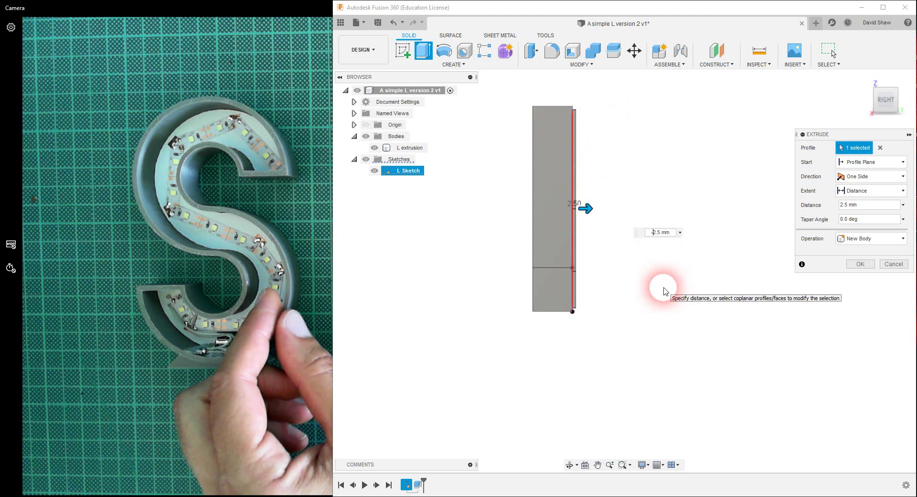
text(-)
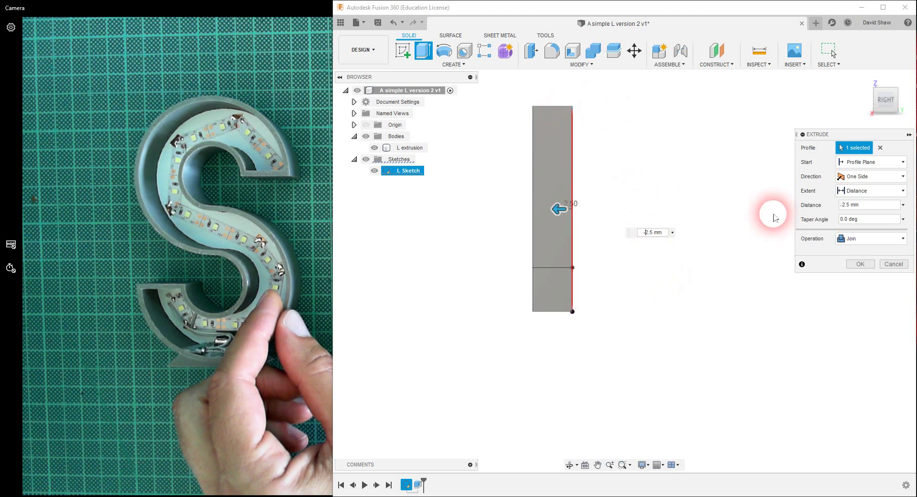
click(872, 86)
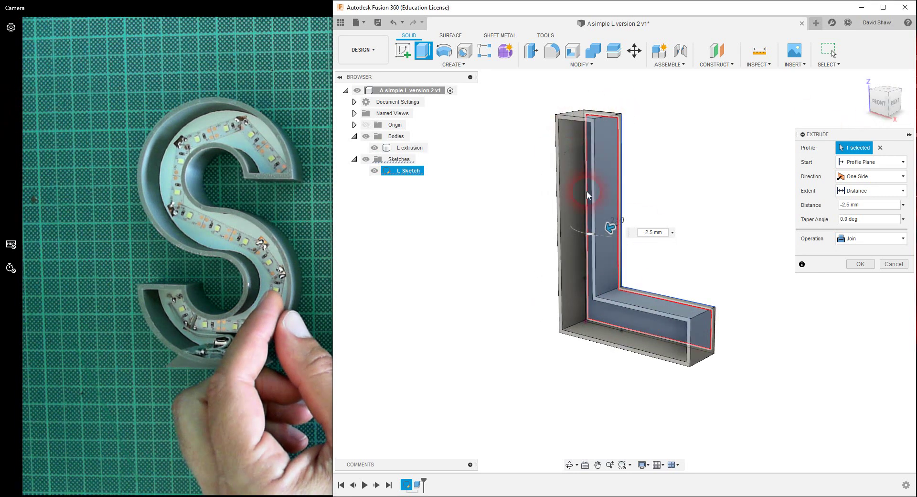
Step: Use Join as the operation for the inner profile's extrusion and complete it to close the back of the letter
click(858, 239)
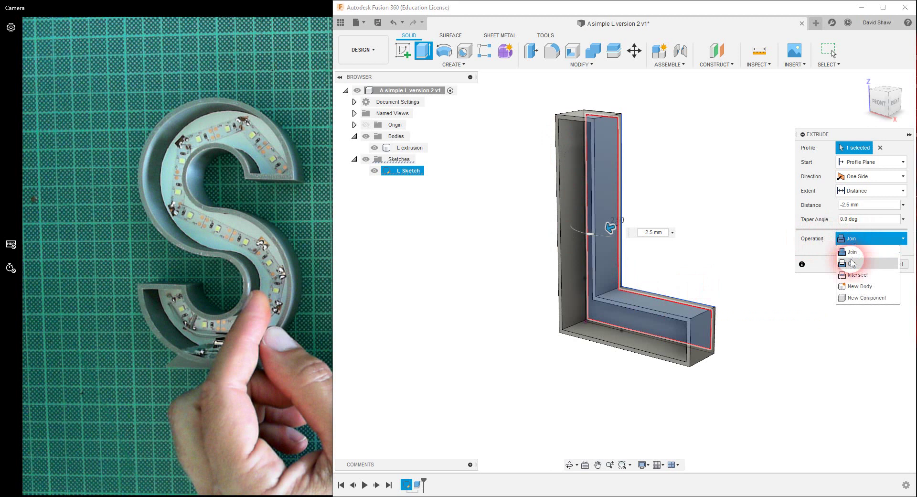
click(858, 248)
click(858, 244)
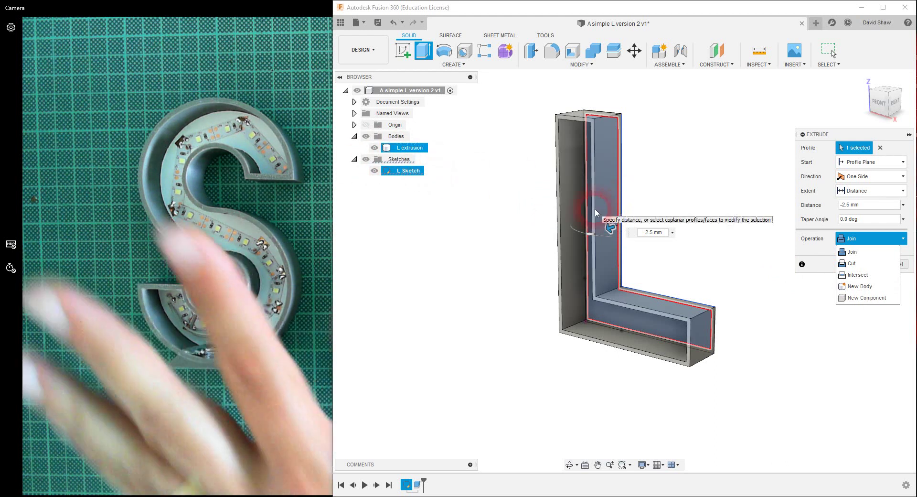
click(861, 242)
click(867, 269)
mouse_move(882, 98)
mouse_down()
mouse_move(913, 104)
mouse_move(901, 92)
mouse_move(836, 115)
mouse_move(882, 100)
mouse_move(786, 206)
mouse_move(883, 99)
mouse_move(898, 108)
mouse_up()
click(896, 108)
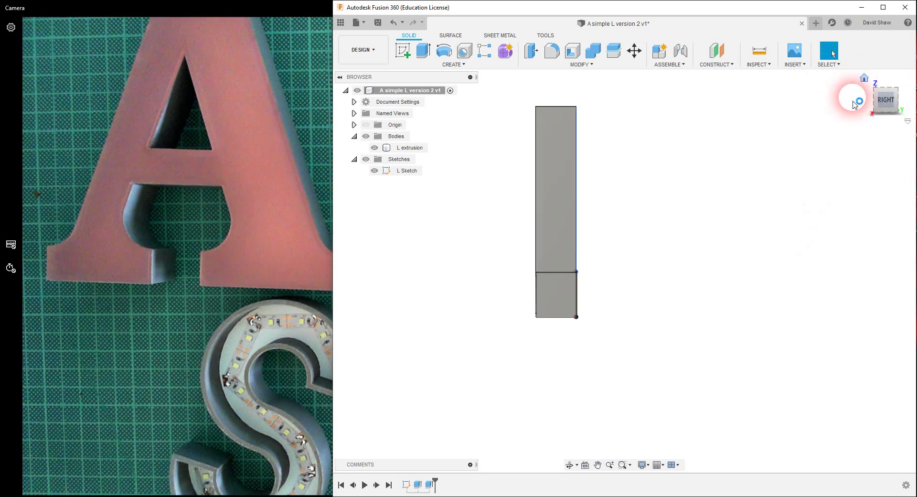
click(863, 86)
scroll(672, 337, up, 5)
scroll(746, 203, down, 2)
scroll(746, 203, down, 3)
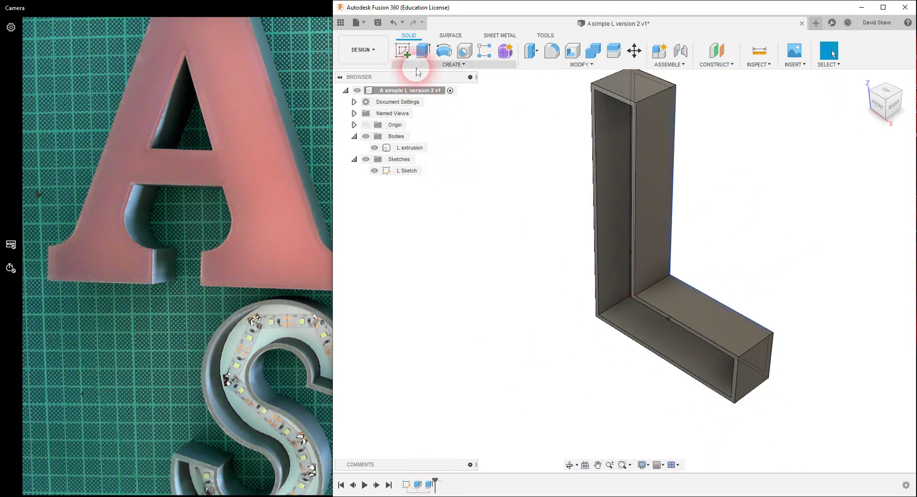
click(408, 52)
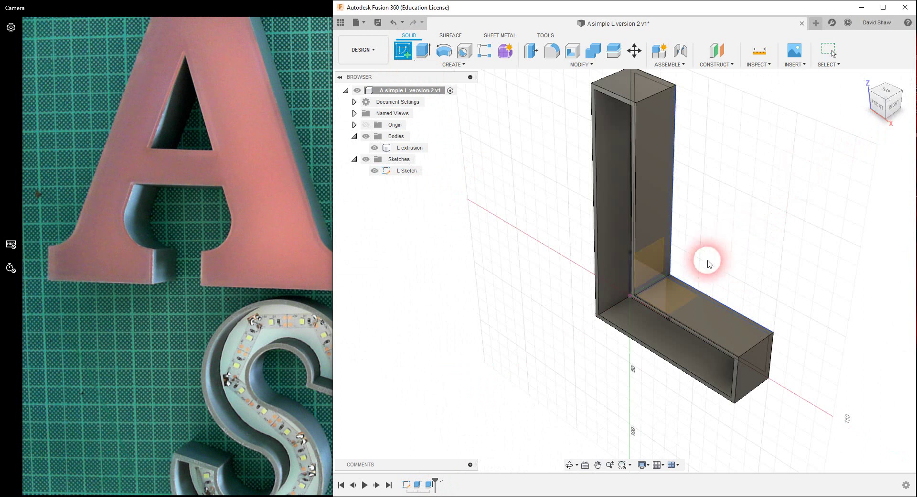
click(642, 275)
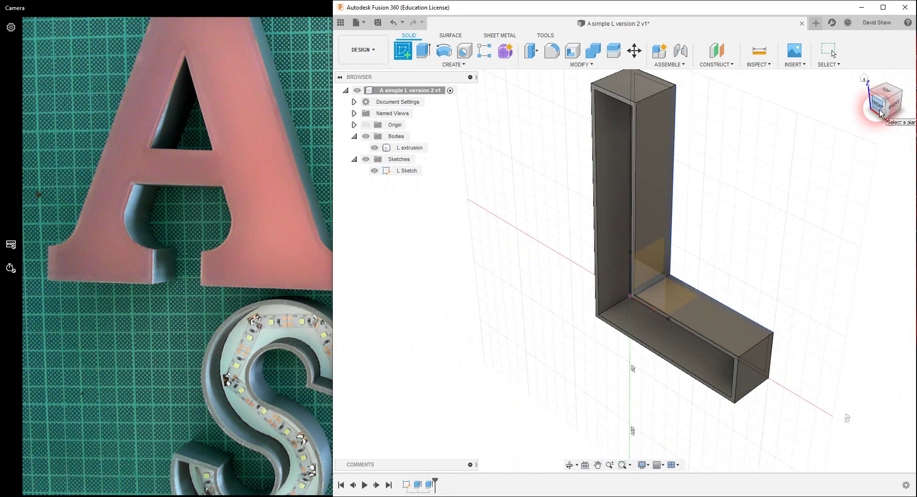
key(Escape)
Step: Open the L Sketch for editing to review its outlines and dimensions, and finish the sketch
right_click(407, 490)
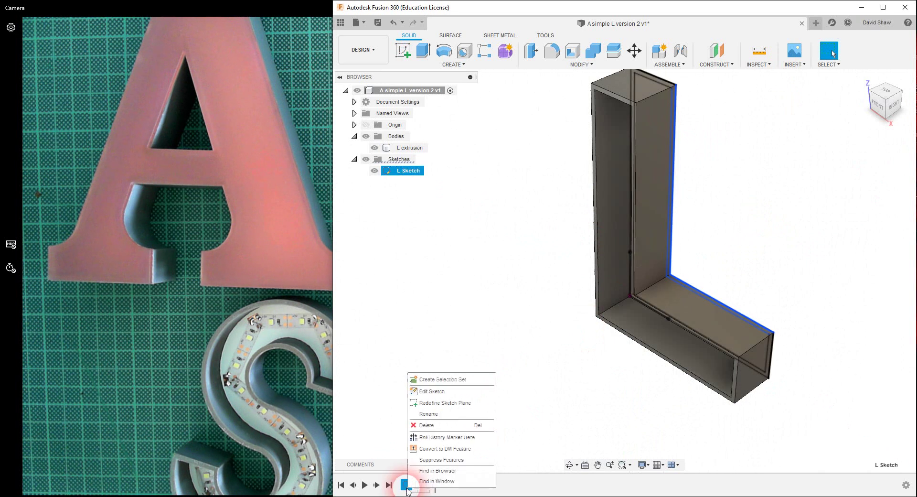
click(445, 395)
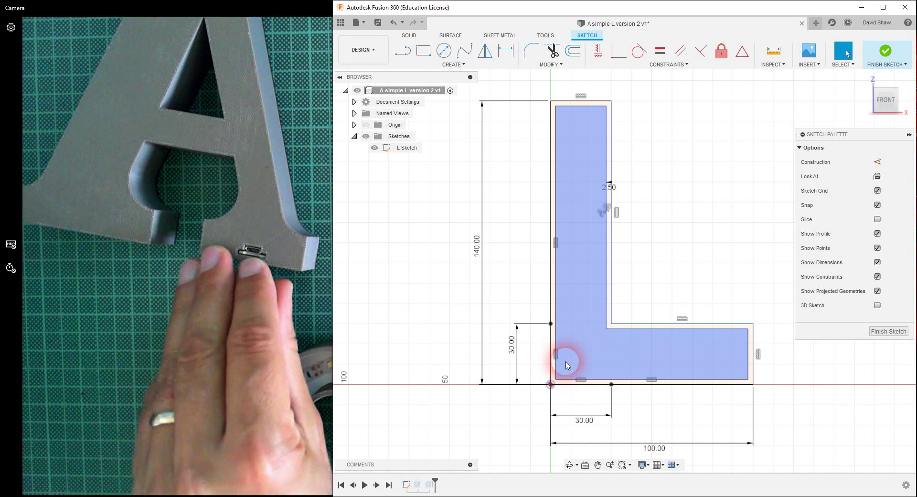
click(886, 50)
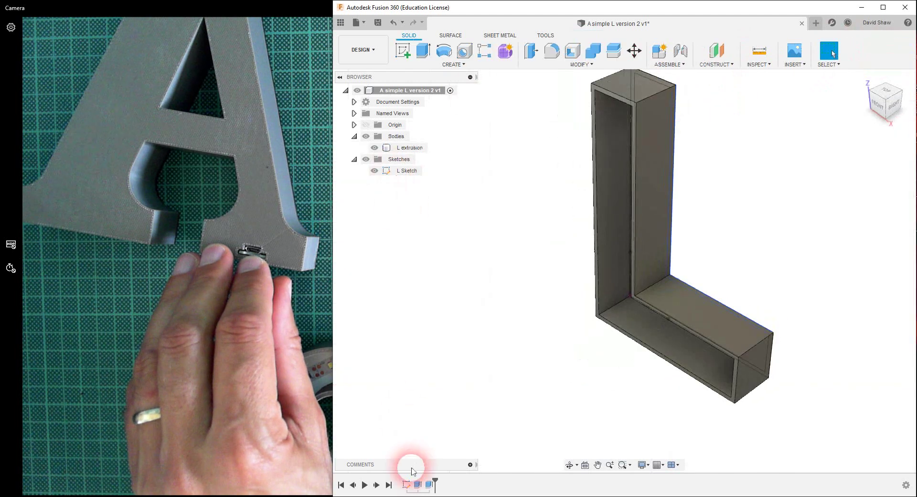
Step: Open the second extrusion's settings, inspect its profile from the front, and cancel the edit
right_click(433, 487)
click(446, 385)
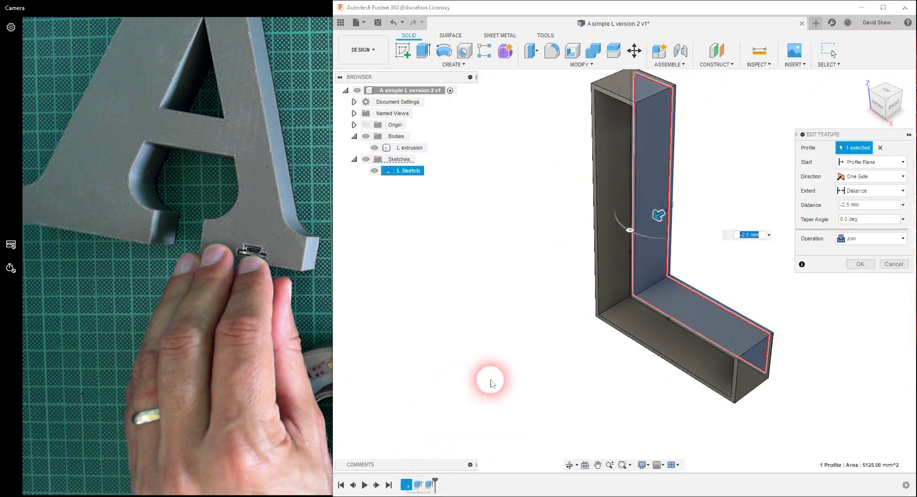
click(881, 106)
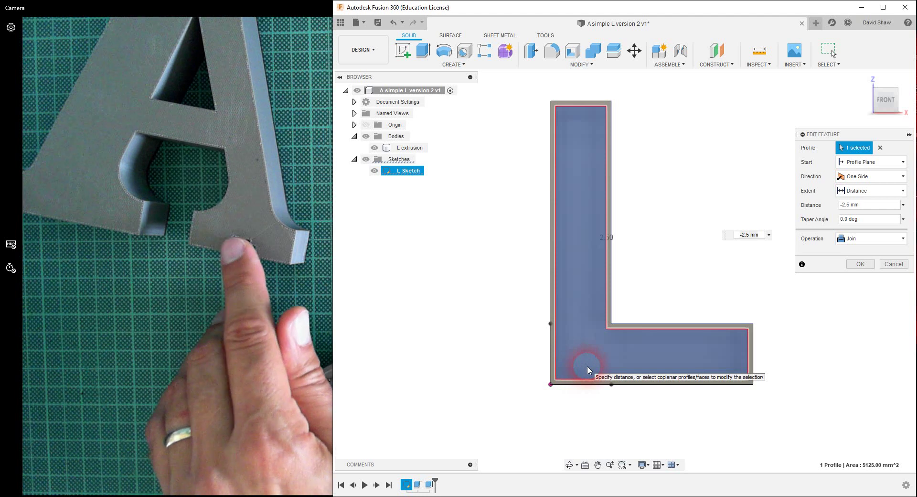
click(896, 265)
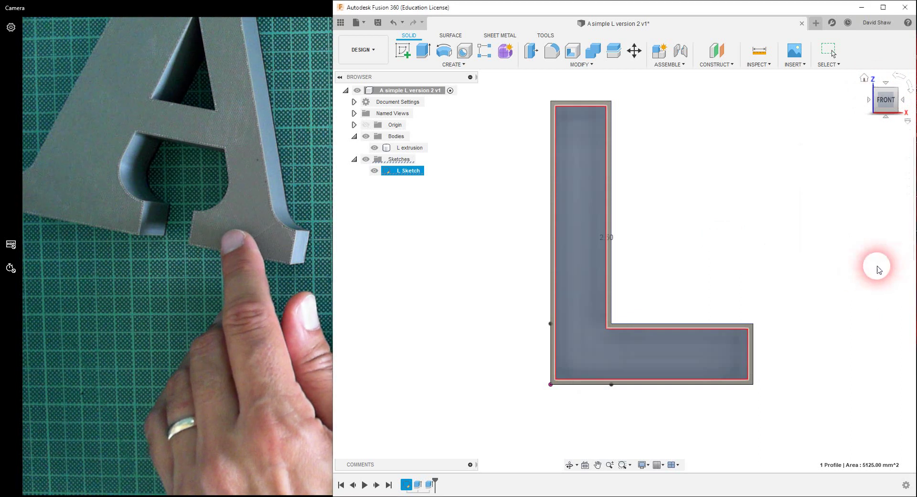
click(884, 89)
shift+middle_drag(794, 221, 770, 262)
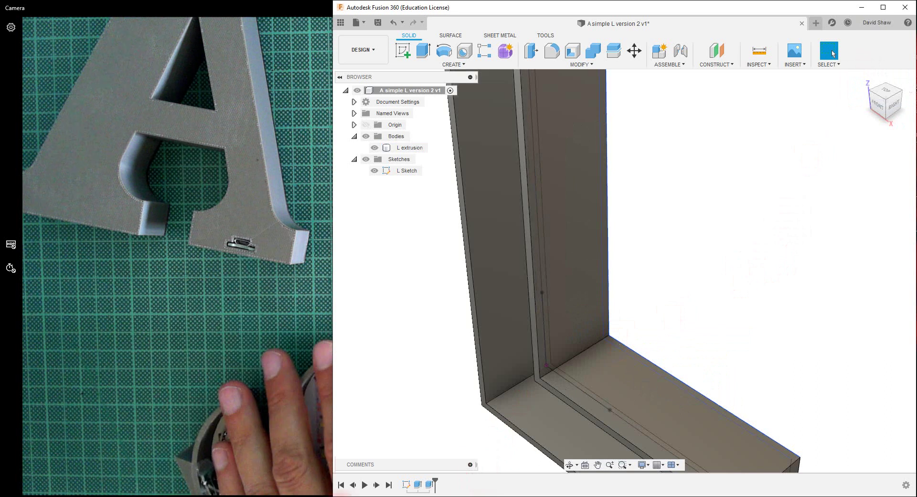
Step: Switch to the 2D Design drawing of the L and examine the inner back face of the 3D model beside it
click(130, 495)
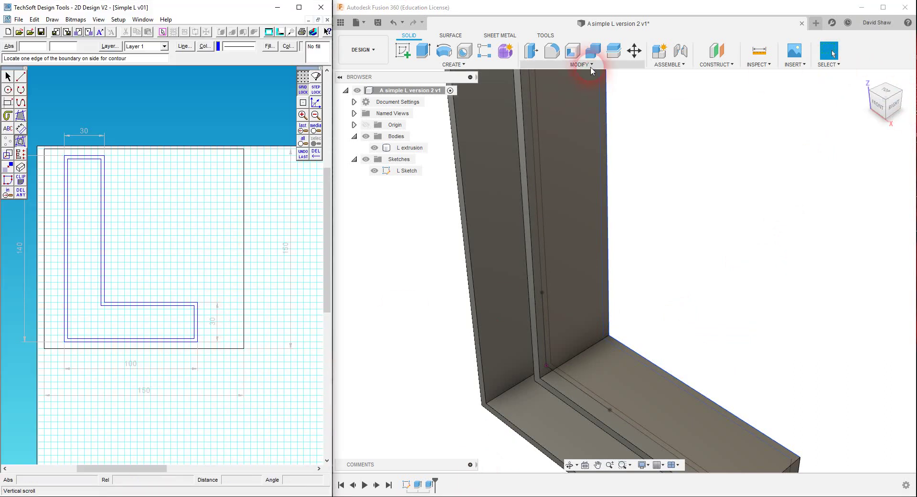
scroll(732, 240, down, 5)
drag(886, 100, 807, 137)
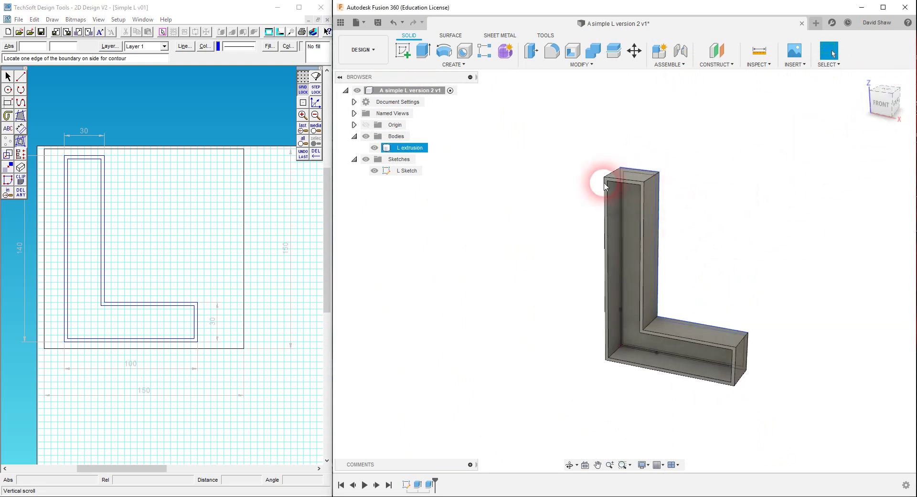
click(635, 343)
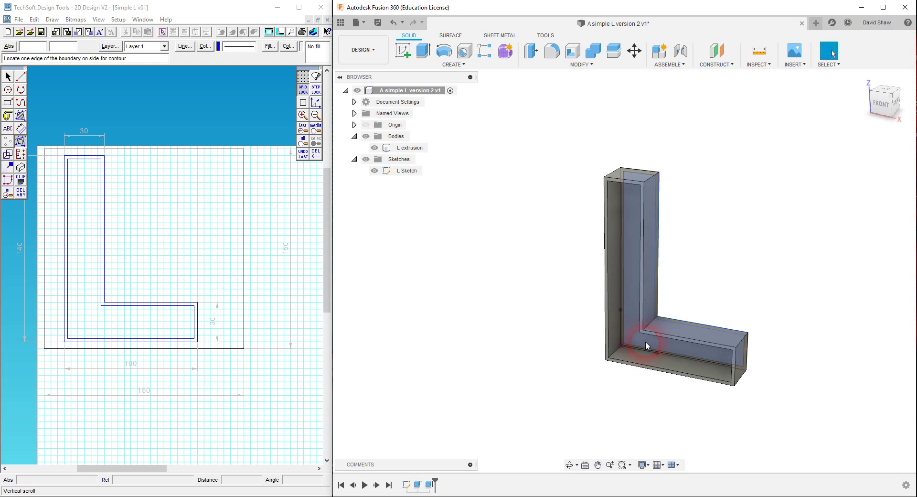
click(710, 265)
click(210, 288)
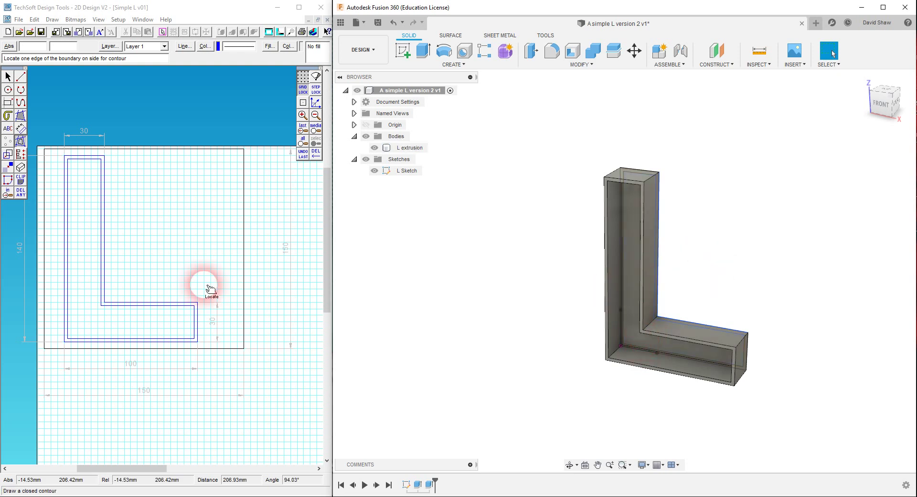